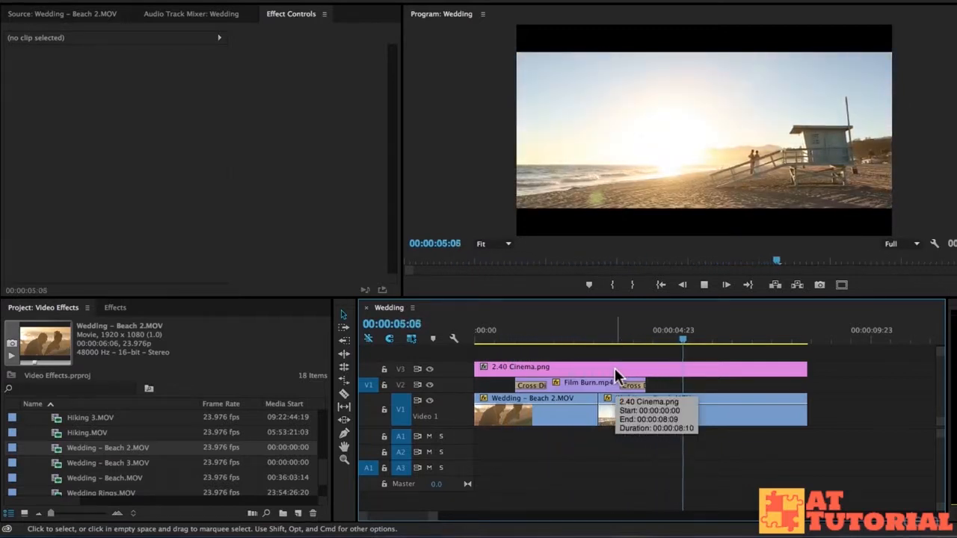
- Move all the existing clips on V1, V2 and V3 along the timeline to begin shortly before 00:00:09:23, emptying the sequence start
{"action": "key", "text": "space"}
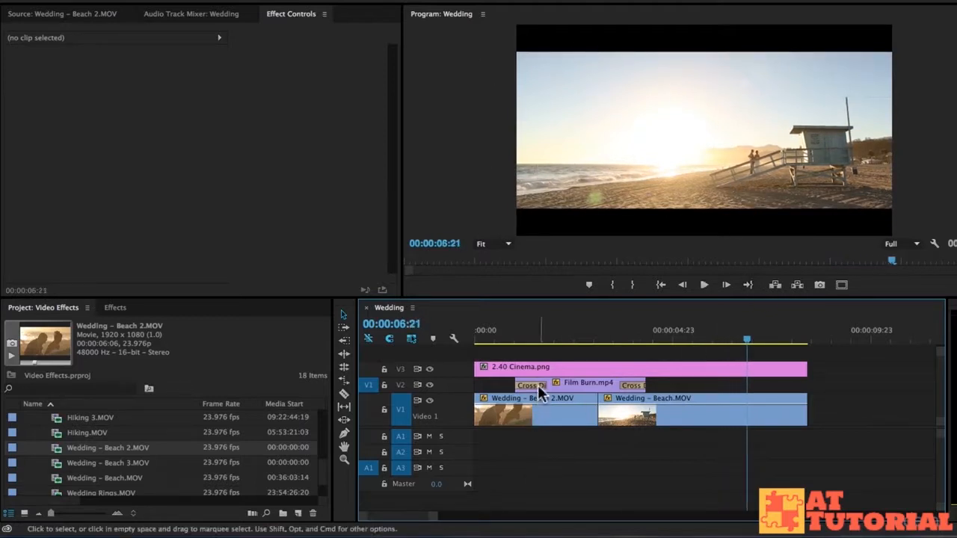
{"action": "left_click_drag", "start_coordinate": [519, 345], "coordinate": [449, 342]}
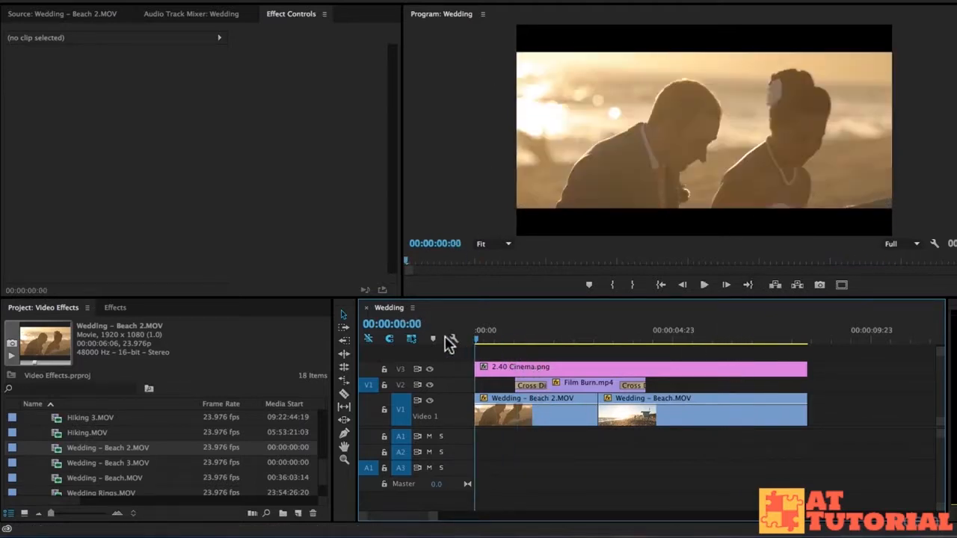
{"action": "left_click_drag", "start_coordinate": [521, 359], "coordinate": [736, 412]}
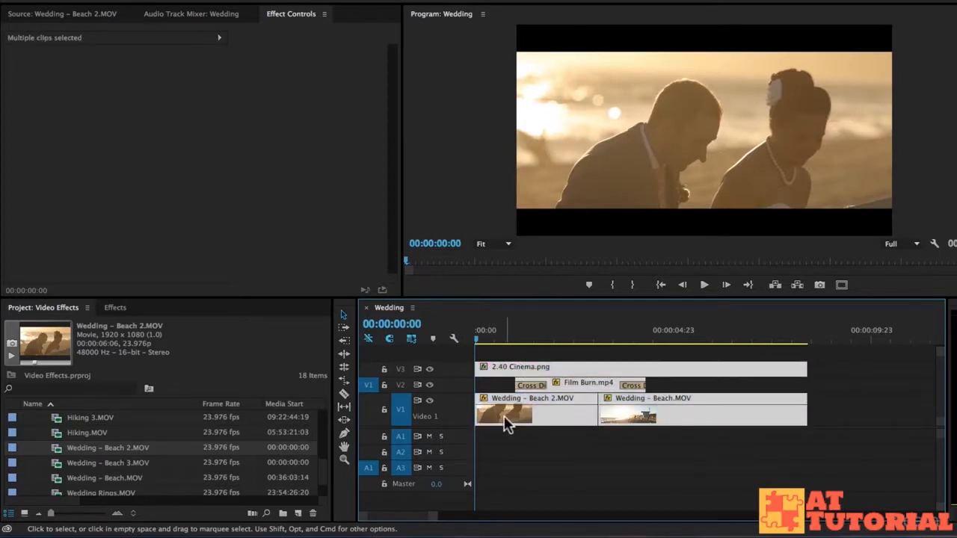
{"action": "left_click_drag", "start_coordinate": [504, 420], "coordinate": [884, 409]}
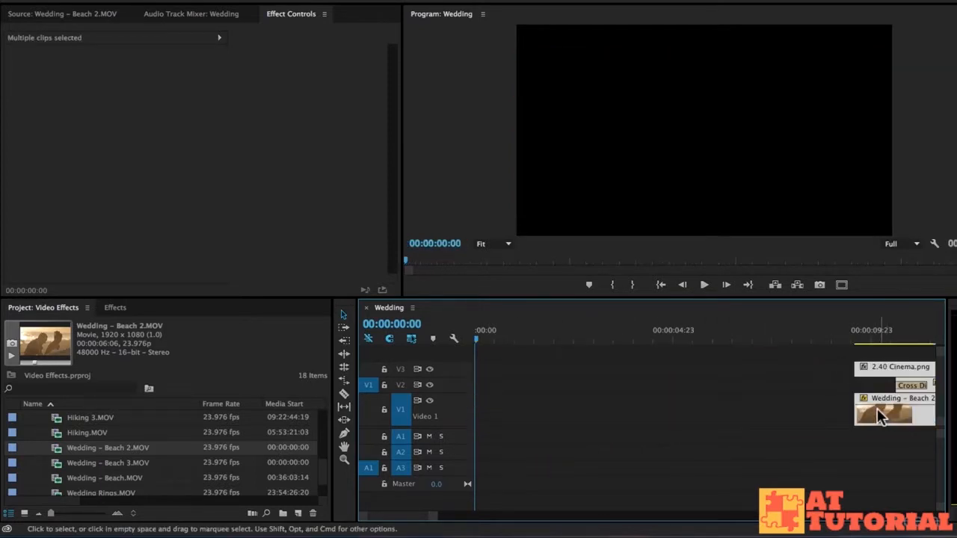
- Place the video of Wedding – Beach 2.MOV at the start of V1 and trim its end to 00:00:02:08
{"action": "double_click", "coordinate": [59, 447]}
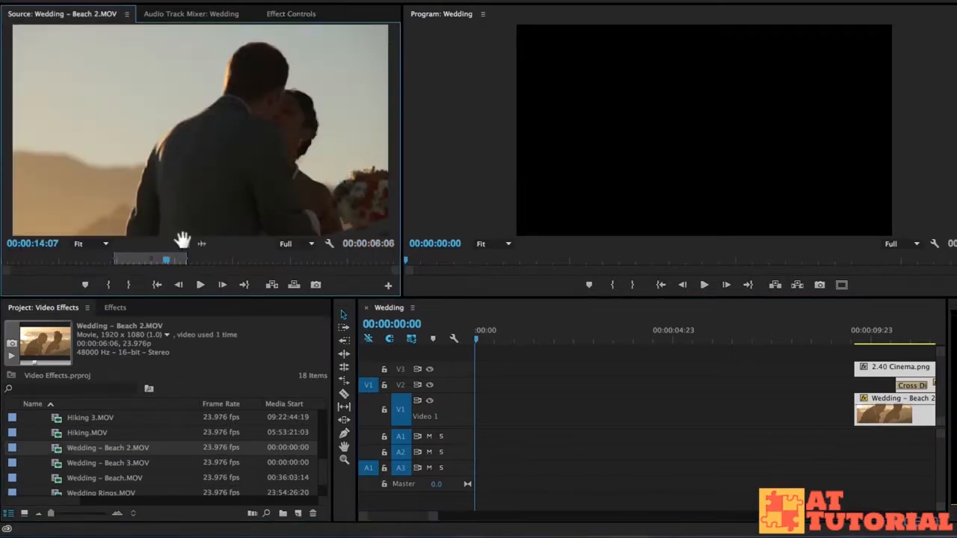
{"action": "left_click_drag", "start_coordinate": [183, 240], "coordinate": [483, 412]}
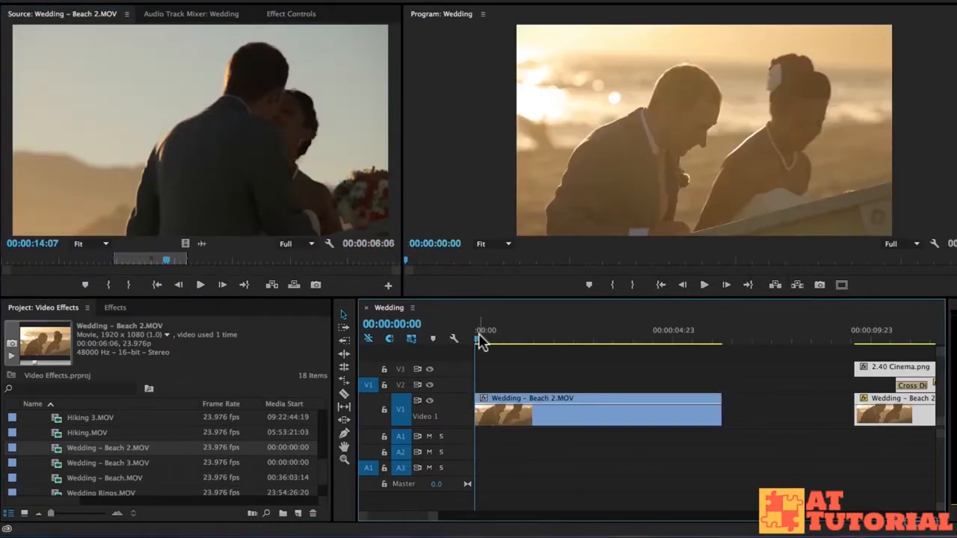
{"action": "left_click_drag", "start_coordinate": [479, 338], "coordinate": [566, 339]}
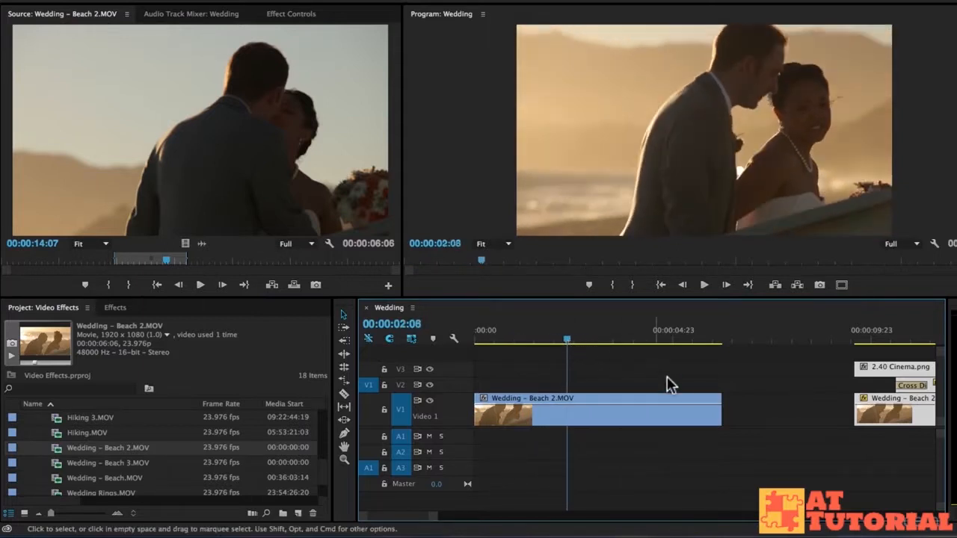
{"action": "left_click_drag", "start_coordinate": [722, 411], "coordinate": [566, 413]}
- Add the video of Wedding – Beach.MOV directly after the first clip on V1 and trim its end to 00:00:05:08
{"action": "double_click", "coordinate": [71, 479]}
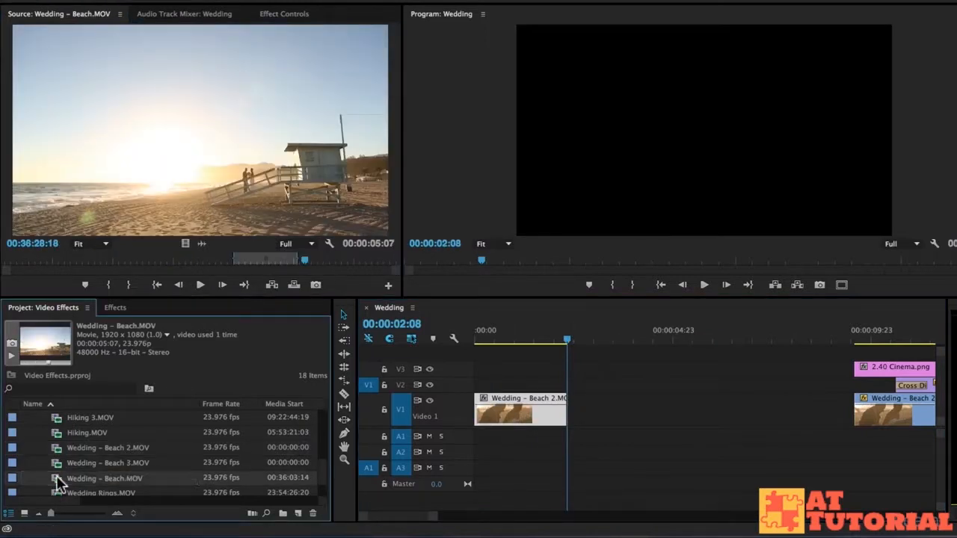
{"action": "left_click_drag", "start_coordinate": [249, 255], "coordinate": [258, 255]}
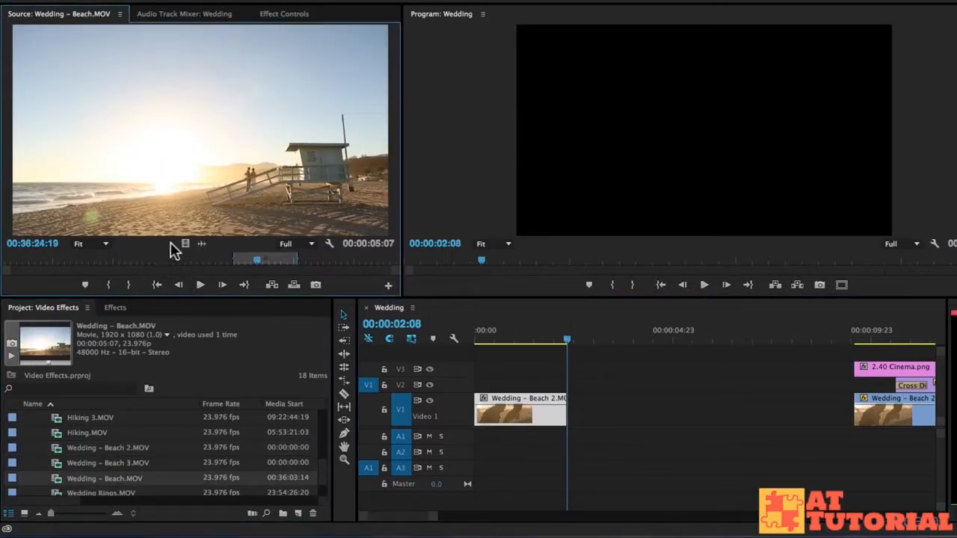
{"action": "left_click_drag", "start_coordinate": [185, 243], "coordinate": [568, 430]}
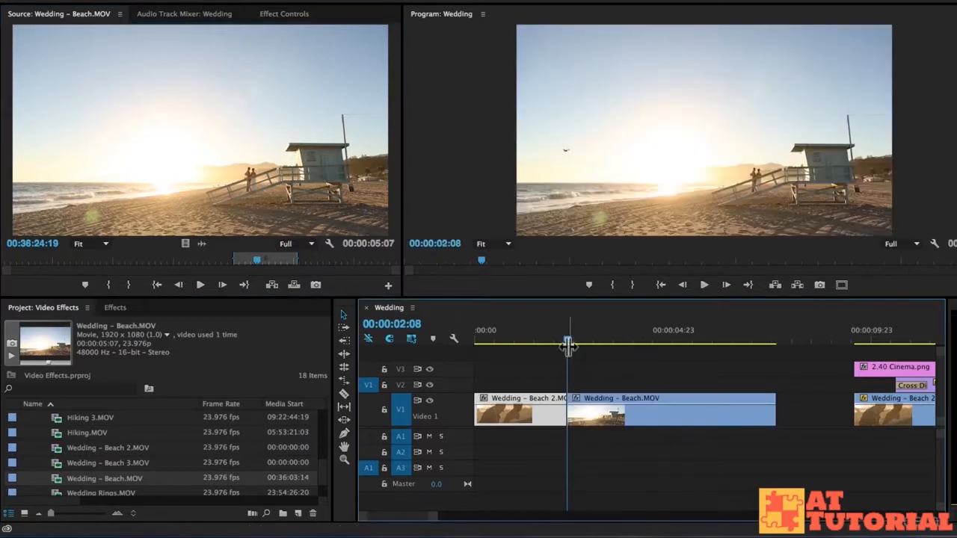
{"action": "left_click_drag", "start_coordinate": [568, 341], "coordinate": [685, 340]}
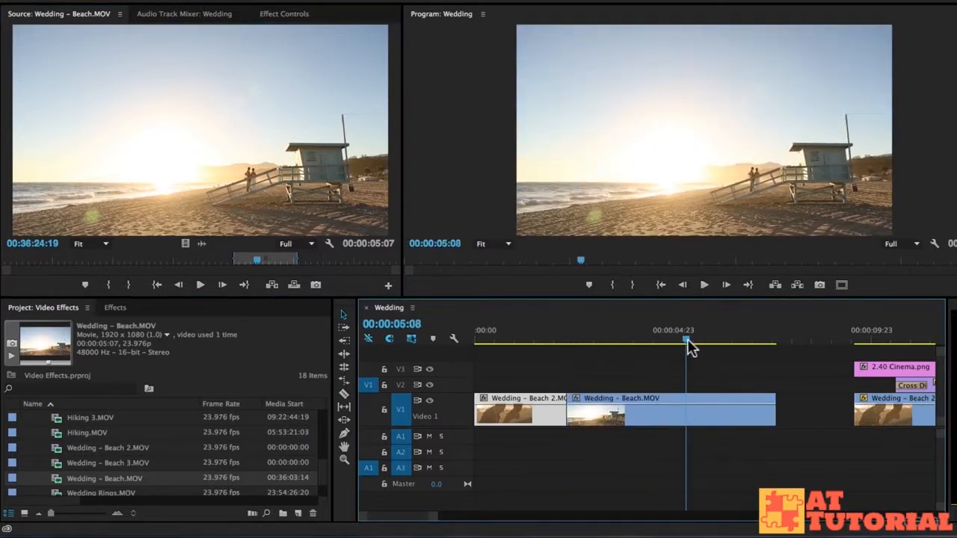
{"action": "left_click_drag", "start_coordinate": [777, 412], "coordinate": [686, 415]}
{"action": "key", "text": "Home"}
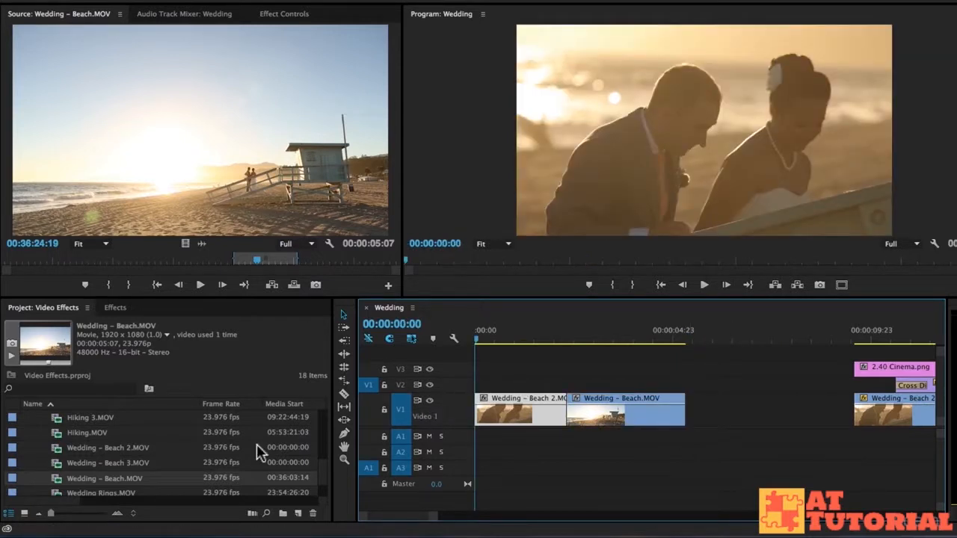
- Collapse the Video bin, expand the Aspect Ratio Overlays bin inside Overlays, and save the project
{"action": "scroll", "coordinate": [125, 442], "scroll_direction": "up", "scroll_amount": 5}
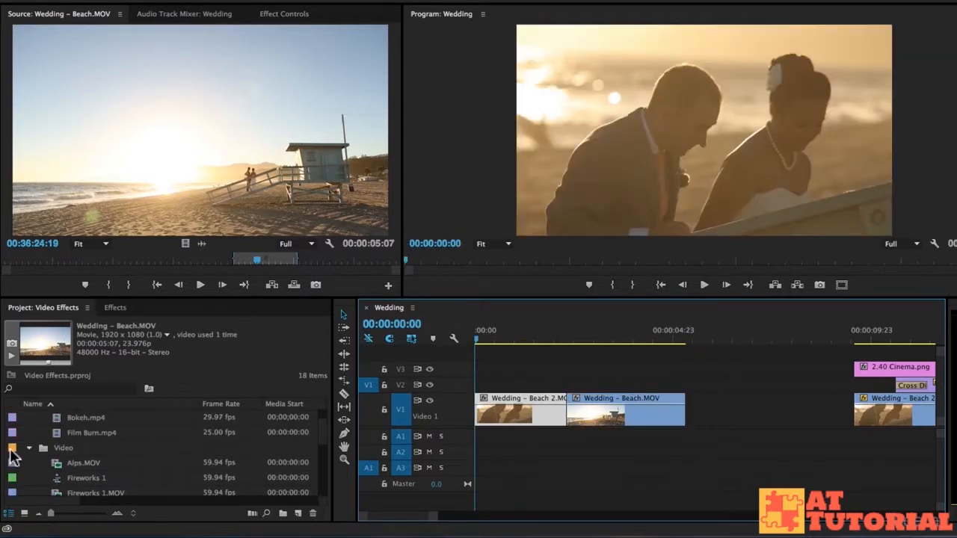
{"action": "left_click", "coordinate": [28, 448]}
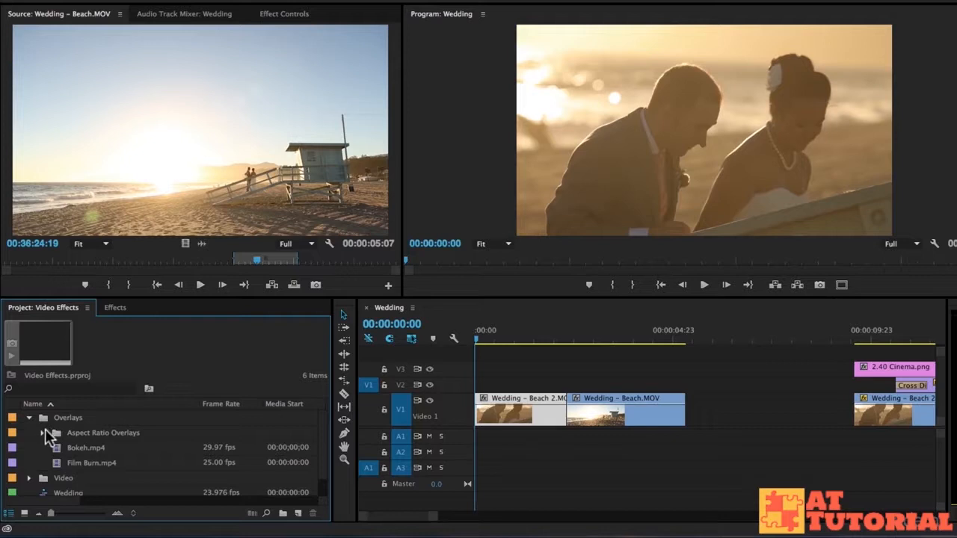
{"action": "left_click", "coordinate": [42, 432]}
{"action": "key", "text": "ctrl+s"}
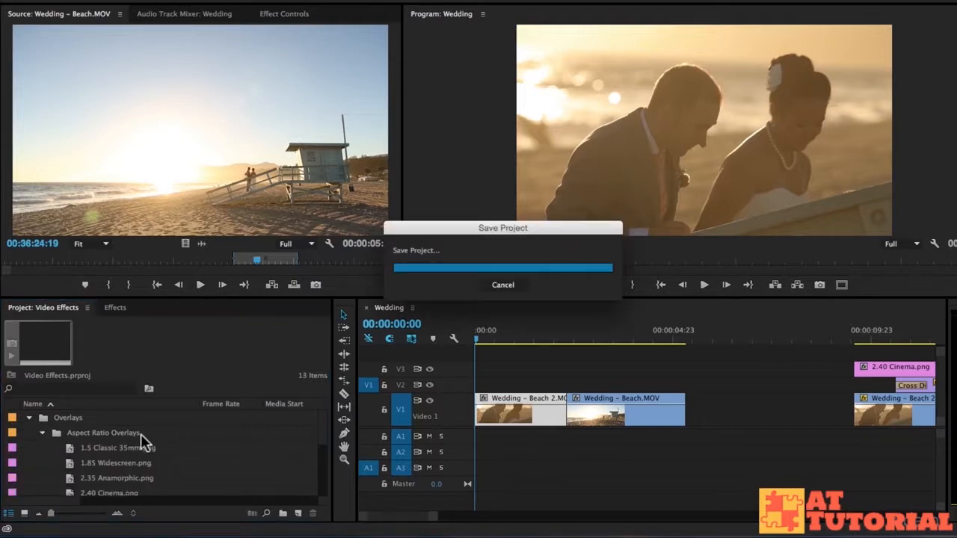
- Place the 2.40 Cinema.png overlay on V2 at the start of the sequence, above the beach clips
{"action": "scroll", "coordinate": [150, 434], "scroll_direction": "down", "scroll_amount": 2}
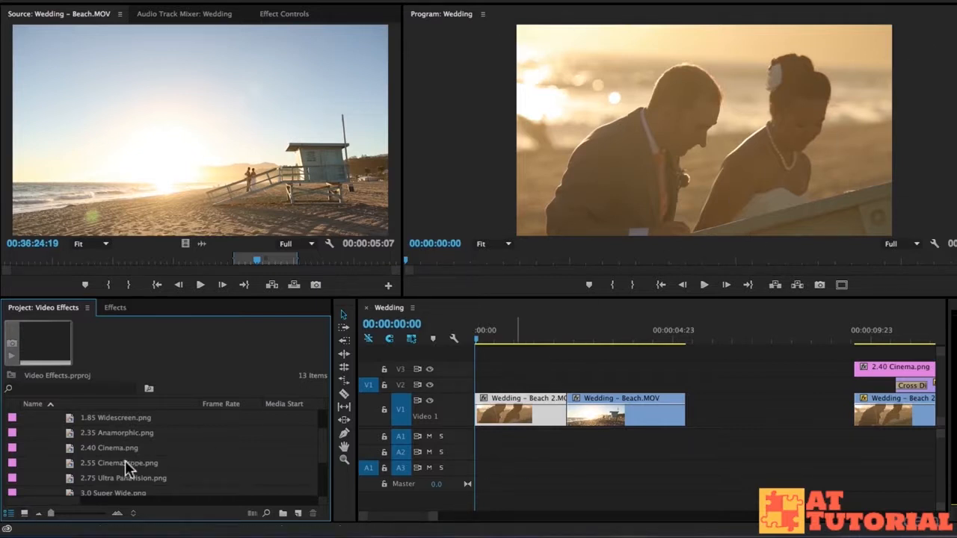
{"action": "scroll", "coordinate": [125, 464], "scroll_direction": "up", "scroll_amount": 1}
{"action": "scroll", "coordinate": [212, 462], "scroll_direction": "down", "scroll_amount": 1}
{"action": "left_click_drag", "start_coordinate": [94, 447], "coordinate": [474, 389]}
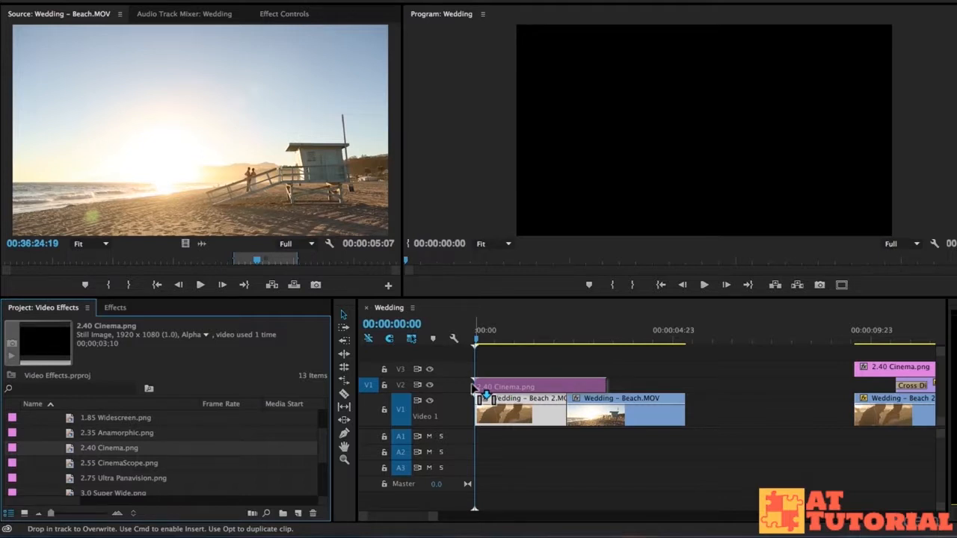
{"action": "left_click_drag", "start_coordinate": [472, 388], "coordinate": [474, 389]}
- Play the sequence from the start to check the cinema bars over both clips
{"action": "left_click_drag", "start_coordinate": [479, 338], "coordinate": [426, 337]}
{"action": "key", "text": "space"}
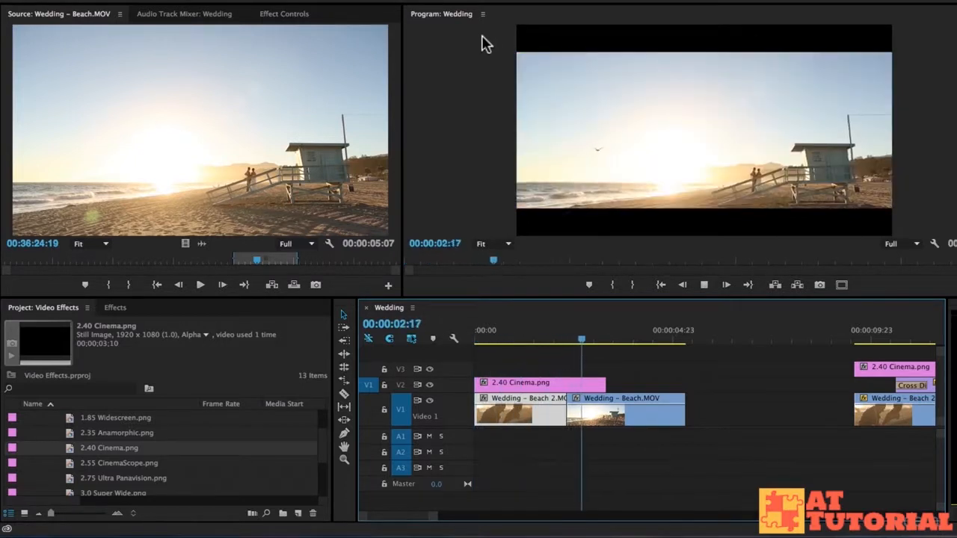
{"action": "key", "text": "space"}
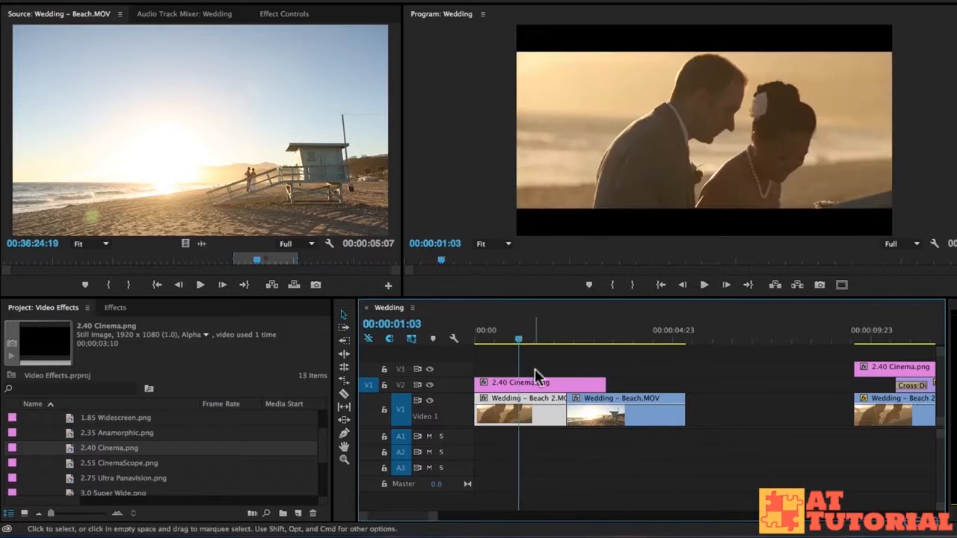
- Extend the 2.40 Cinema.png overlay on V2 to the end of the Wedding – Beach.MOV clip
{"action": "left_click", "coordinate": [529, 378]}
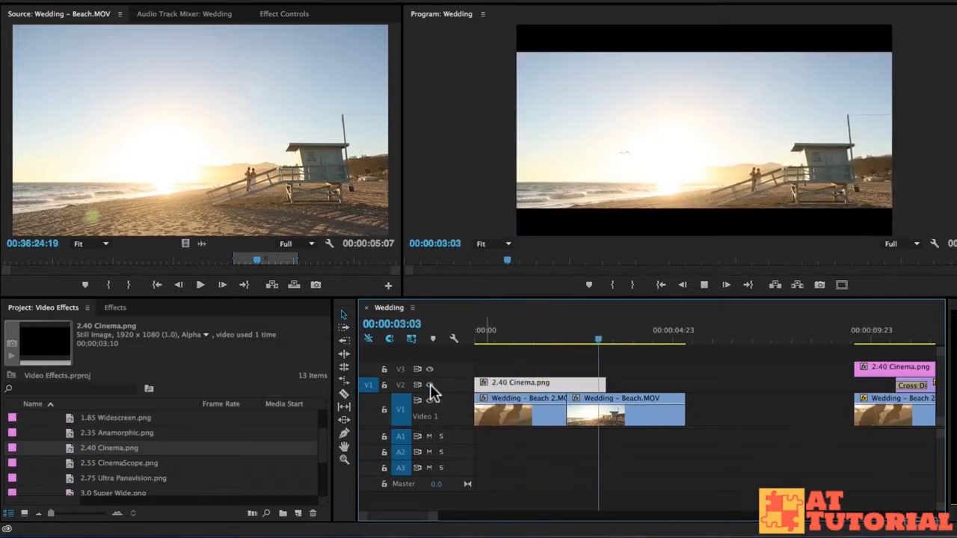
{"action": "key", "text": "space"}
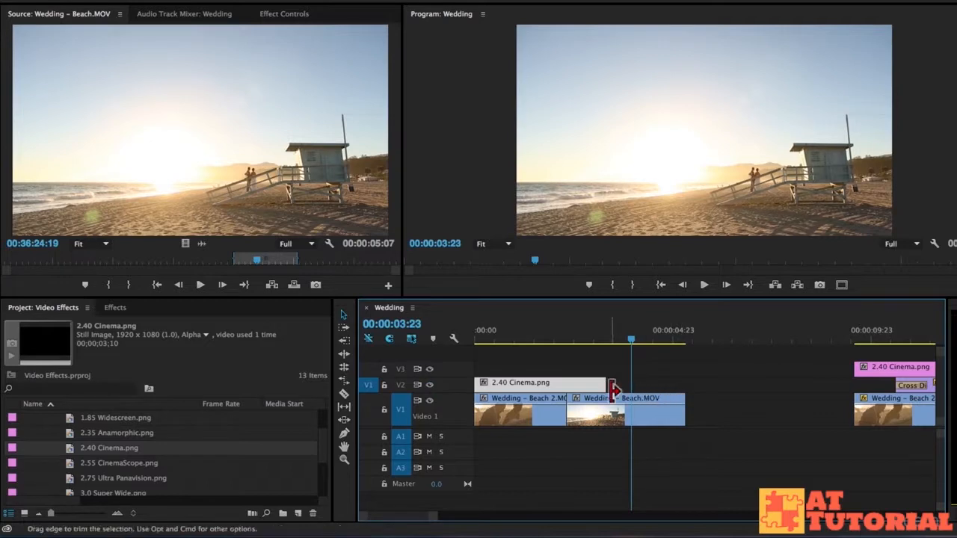
{"action": "left_click_drag", "start_coordinate": [611, 389], "coordinate": [678, 385]}
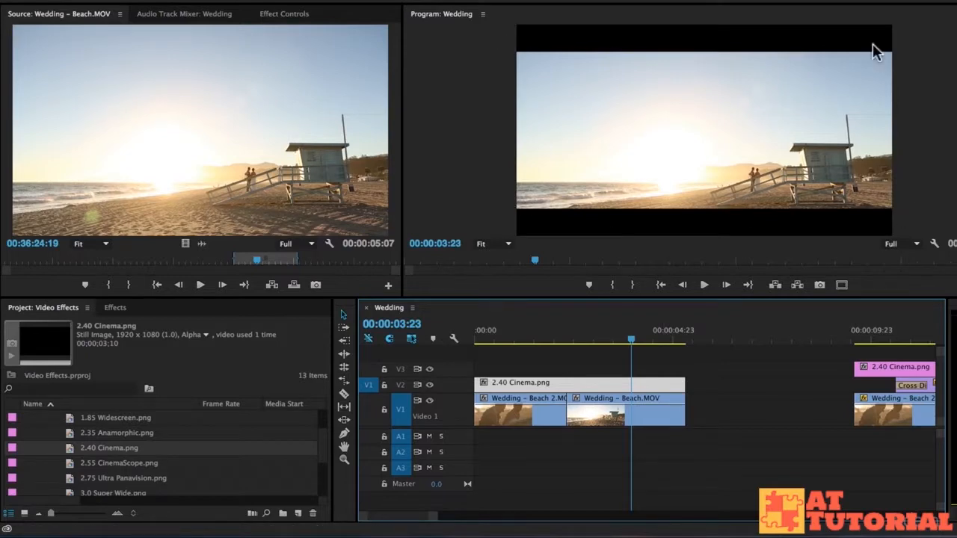
- Review the extended overlay in playback and return to the start of the sequence
{"action": "left_click_drag", "start_coordinate": [506, 327], "coordinate": [357, 317]}
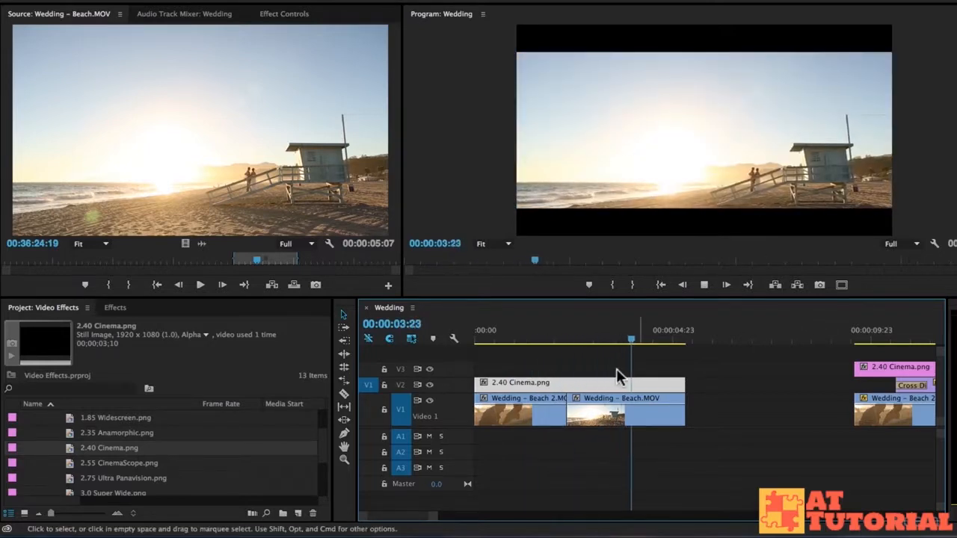
{"action": "key", "text": "space"}
{"action": "left_click_drag", "start_coordinate": [585, 333], "coordinate": [420, 330]}
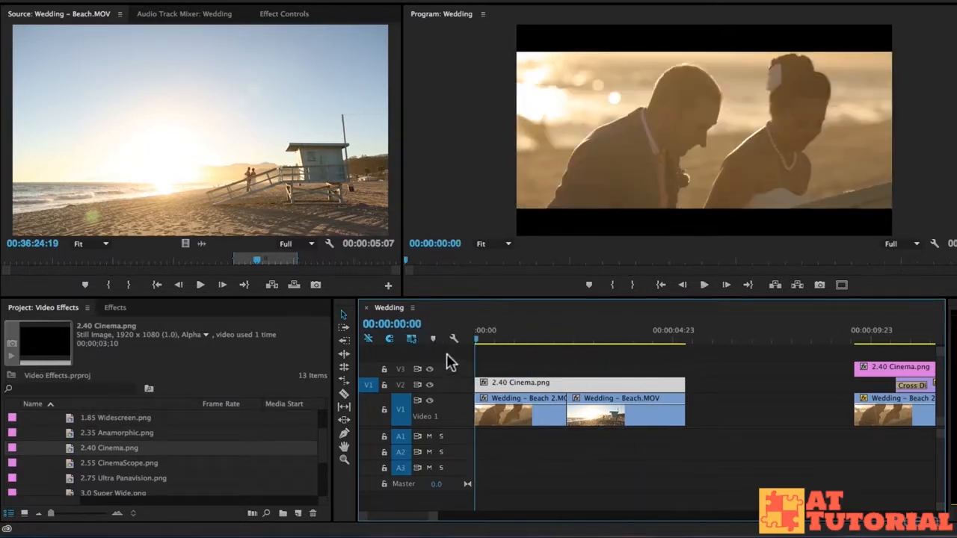
- Check the frame size in the sequence settings and leave them without making changes
{"action": "left_click", "coordinate": [223, 0]}
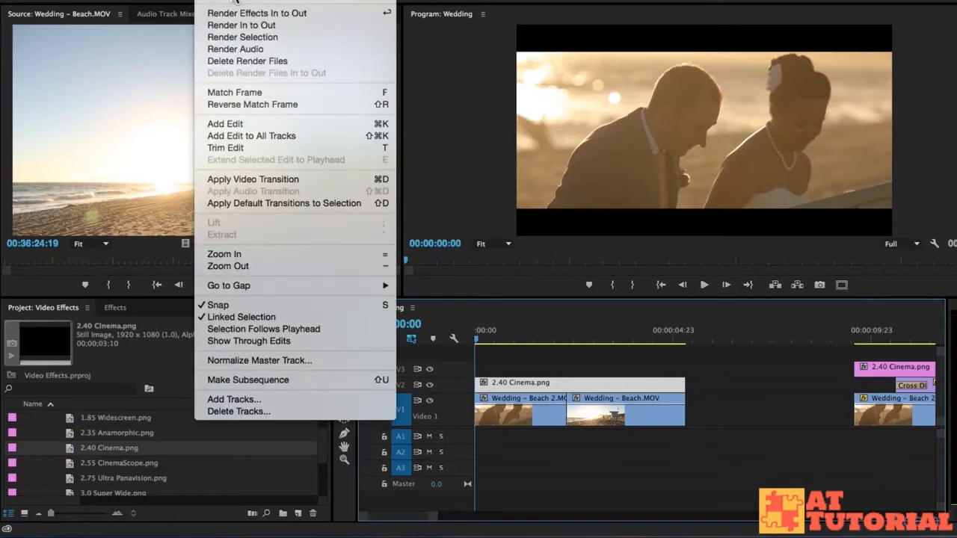
{"action": "left_click", "coordinate": [235, 1]}
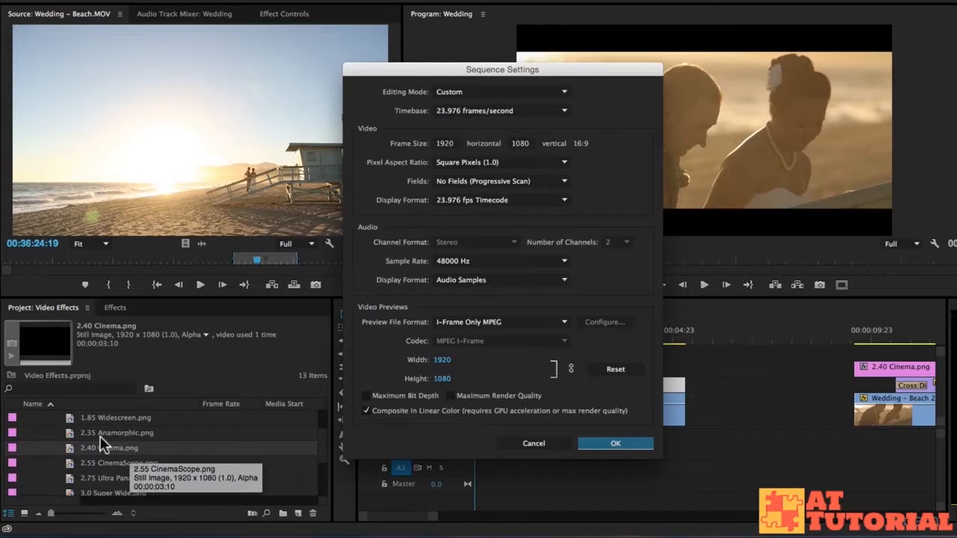
{"action": "left_click", "coordinate": [532, 443]}
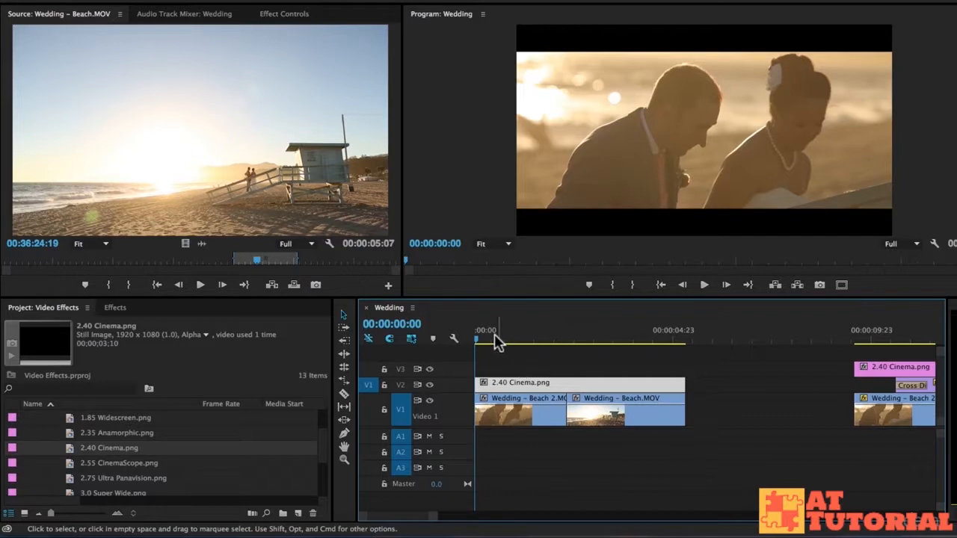
- Replay the opening of the sequence and move the 2.40 Cinema.png overlay from V2 up to V3
{"action": "key", "text": "space"}
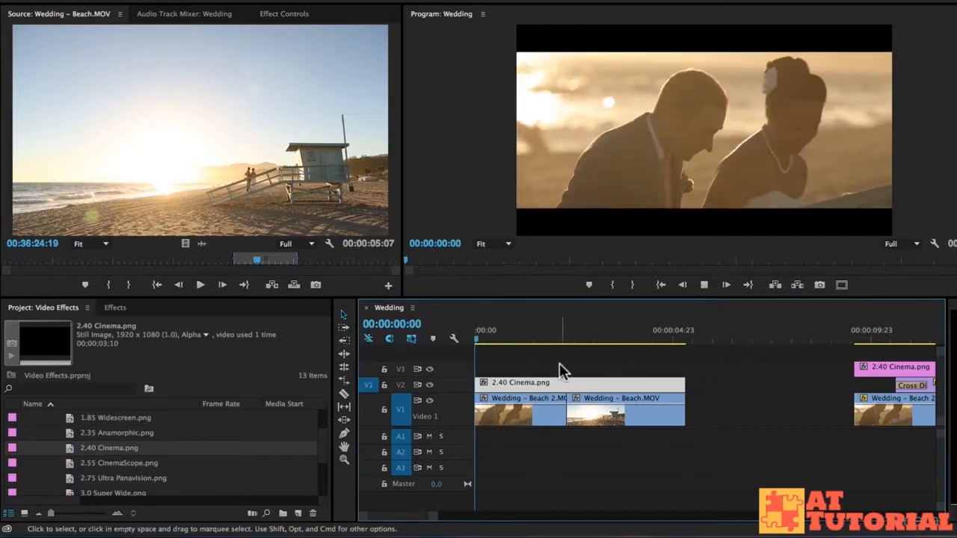
{"action": "left_click_drag", "start_coordinate": [514, 333], "coordinate": [412, 331]}
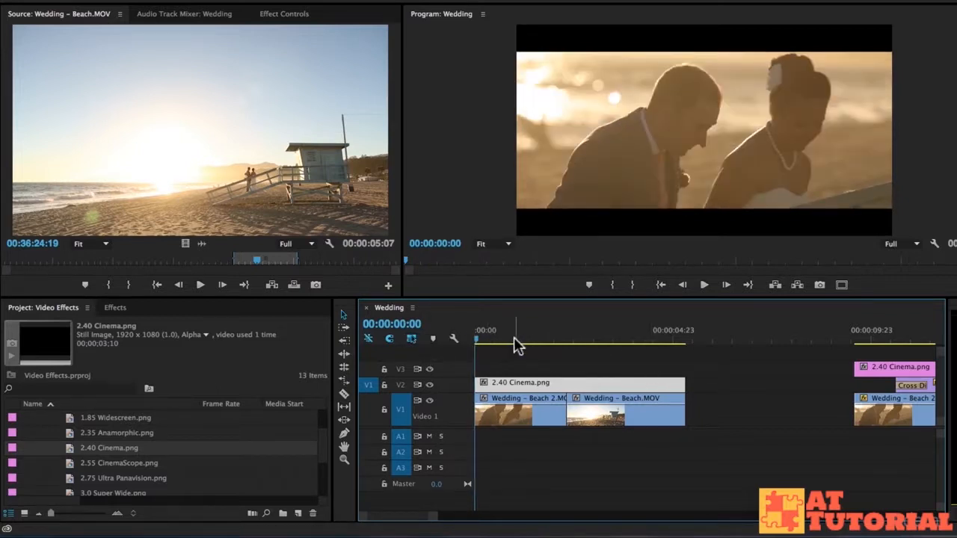
{"action": "left_click_drag", "start_coordinate": [499, 383], "coordinate": [516, 368]}
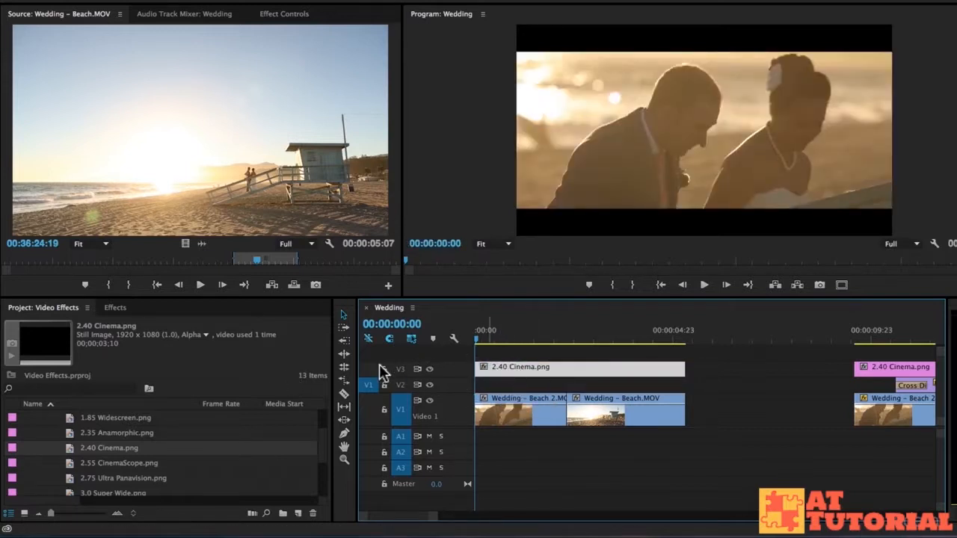
- Shift the Wedding – Beach 2.MOV clip down inside the cinema bars by setting its vertical position to 587.0
{"action": "key", "text": "space"}
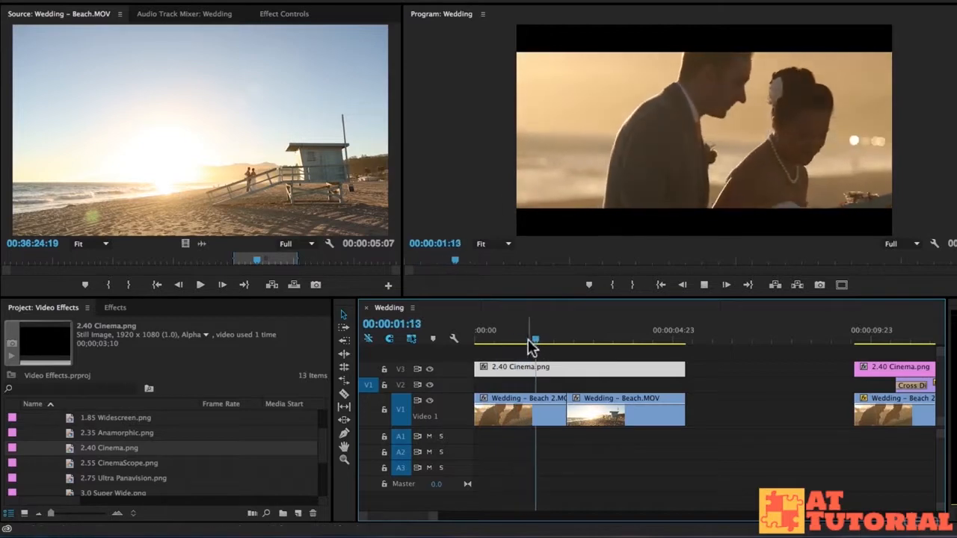
{"action": "mouse_move", "coordinate": [532, 341]}
{"action": "left_mouse_down"}
{"action": "mouse_move", "coordinate": [560, 342]}
{"action": "mouse_move", "coordinate": [509, 342]}
{"action": "mouse_move", "coordinate": [534, 342]}
{"action": "left_mouse_up"}
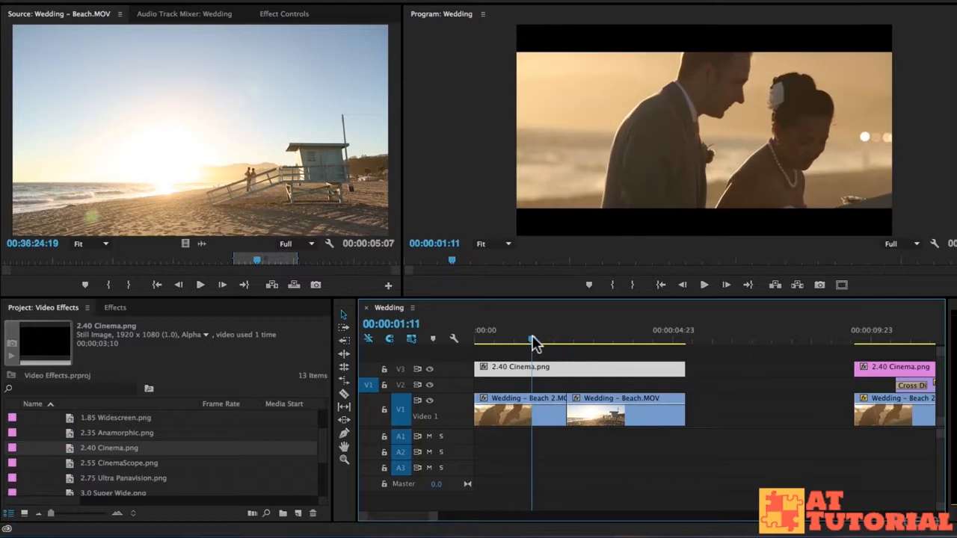
{"action": "left_click", "coordinate": [542, 415]}
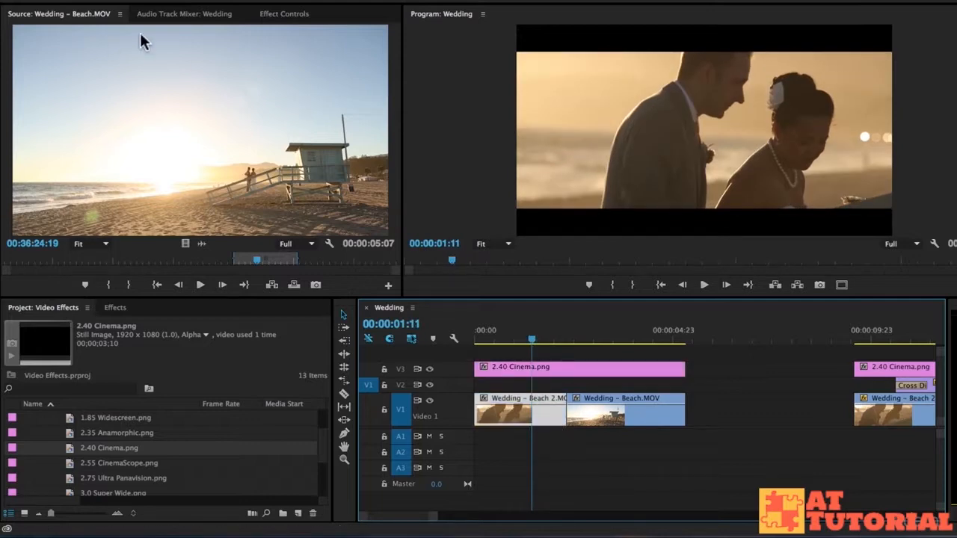
{"action": "left_click", "coordinate": [279, 15]}
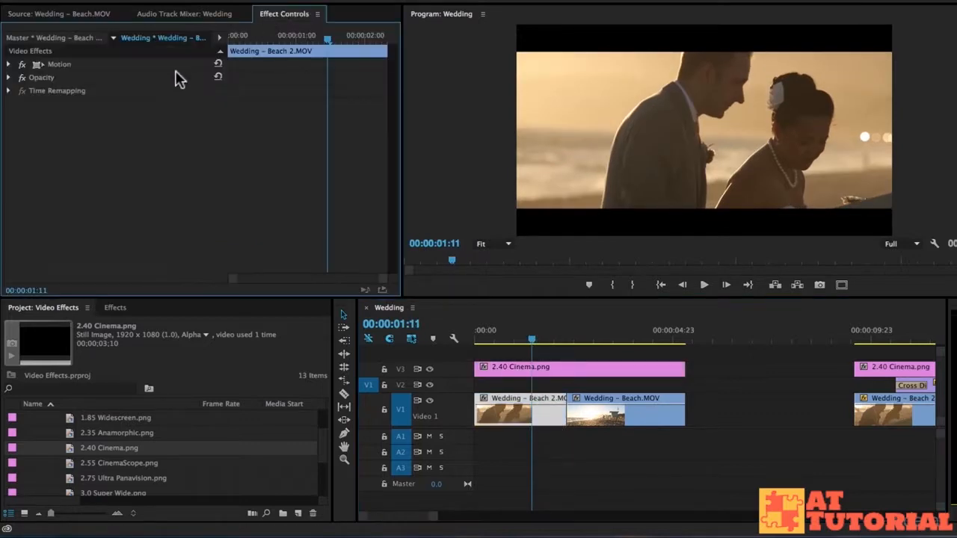
{"action": "left_click", "coordinate": [10, 65]}
{"action": "left_click_drag", "start_coordinate": [162, 86], "coordinate": [198, 86]}
{"action": "left_click_drag", "start_coordinate": [536, 329], "coordinate": [472, 336]}
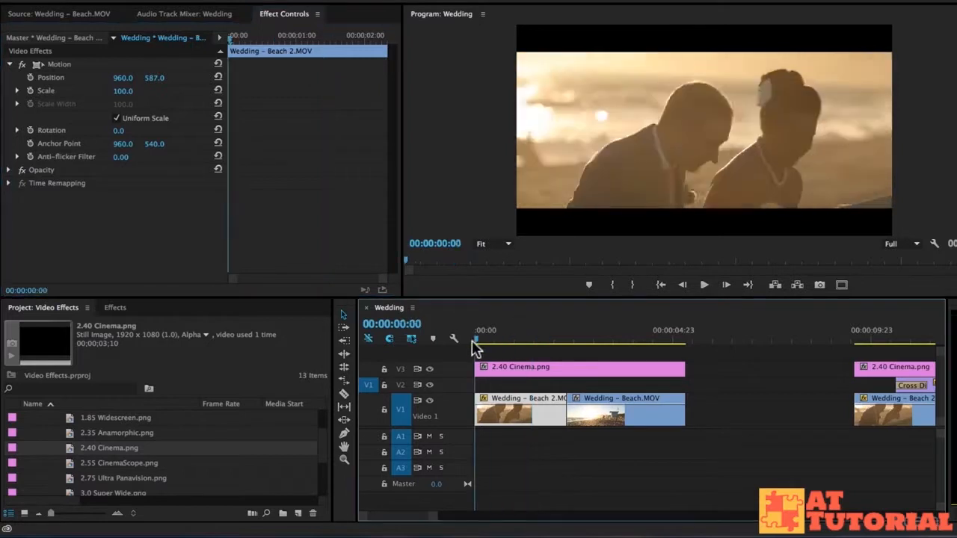
- Set the vertical position of the Wedding – Beach 2.MOV clip to 572.0 and replay both beach clips from the start
{"action": "key", "text": "space"}
{"action": "key", "text": "space"}
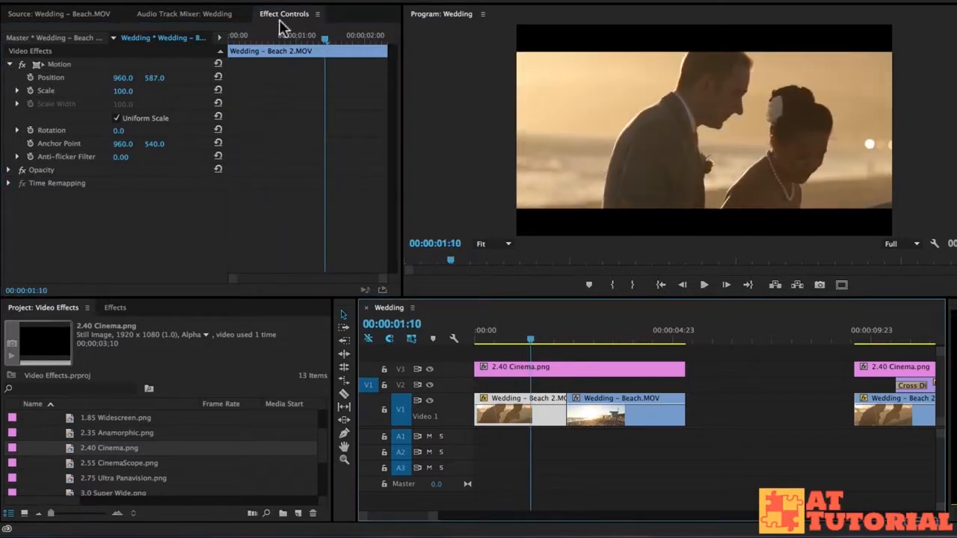
{"action": "left_click_drag", "start_coordinate": [153, 79], "coordinate": [142, 80]}
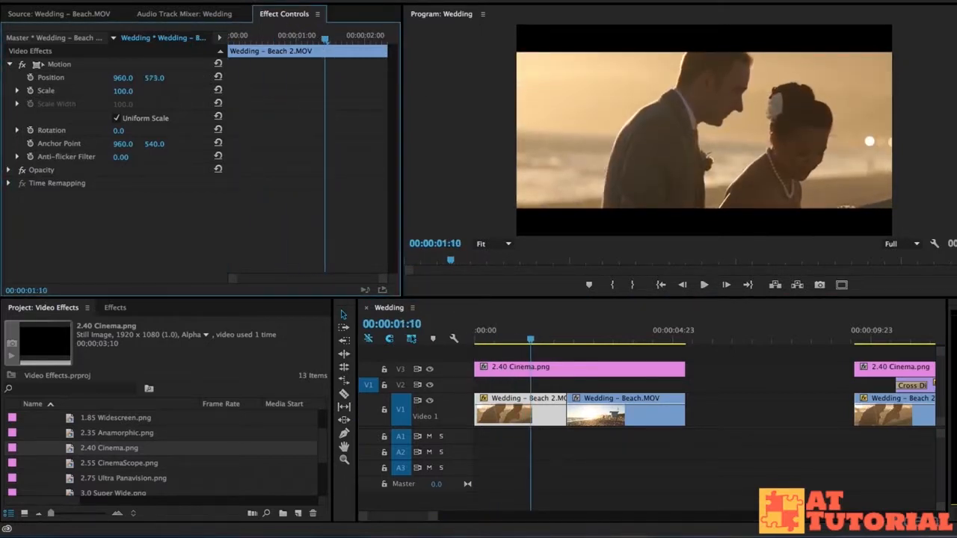
{"action": "key", "text": "space"}
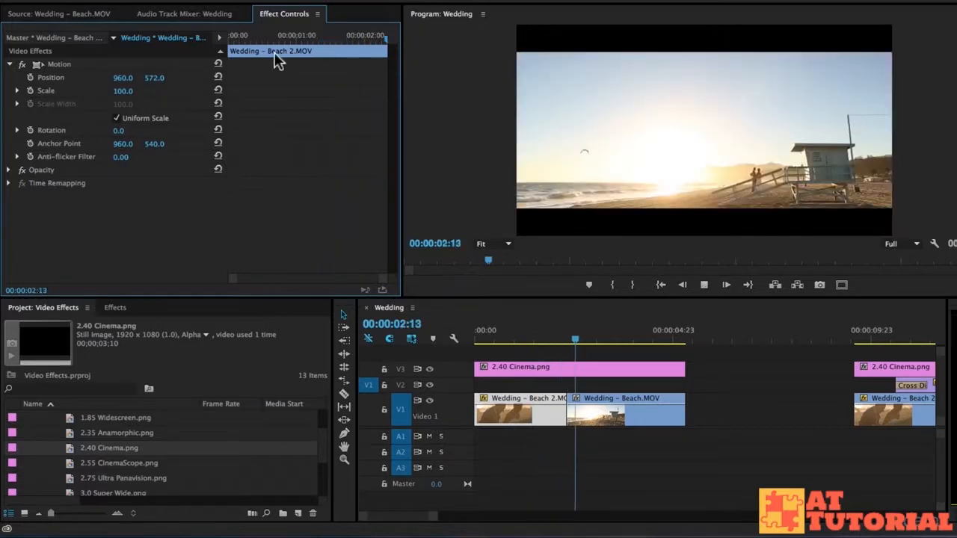
{"action": "key", "text": "space"}
{"action": "left_click", "coordinate": [523, 337]}
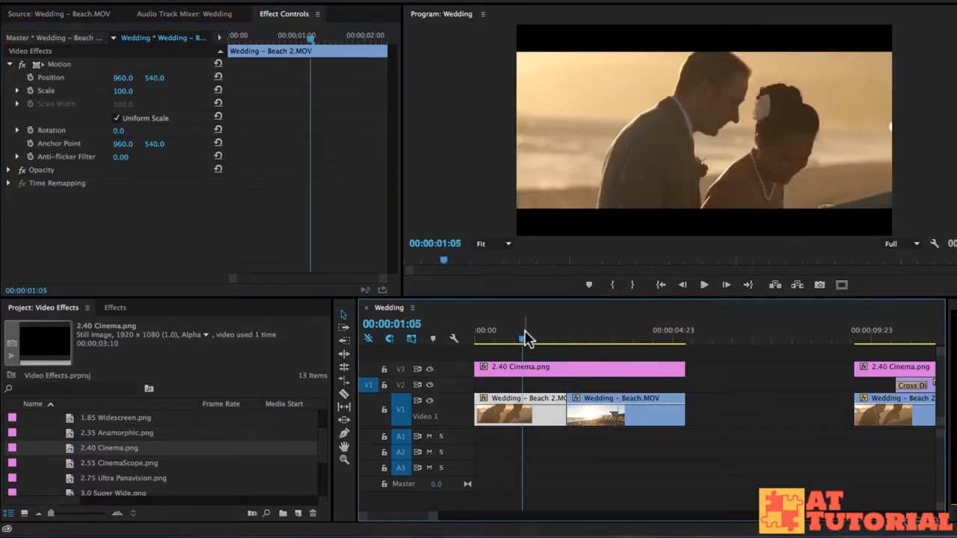
{"action": "left_click_drag", "start_coordinate": [527, 336], "coordinate": [426, 331]}
{"action": "key", "text": "space"}
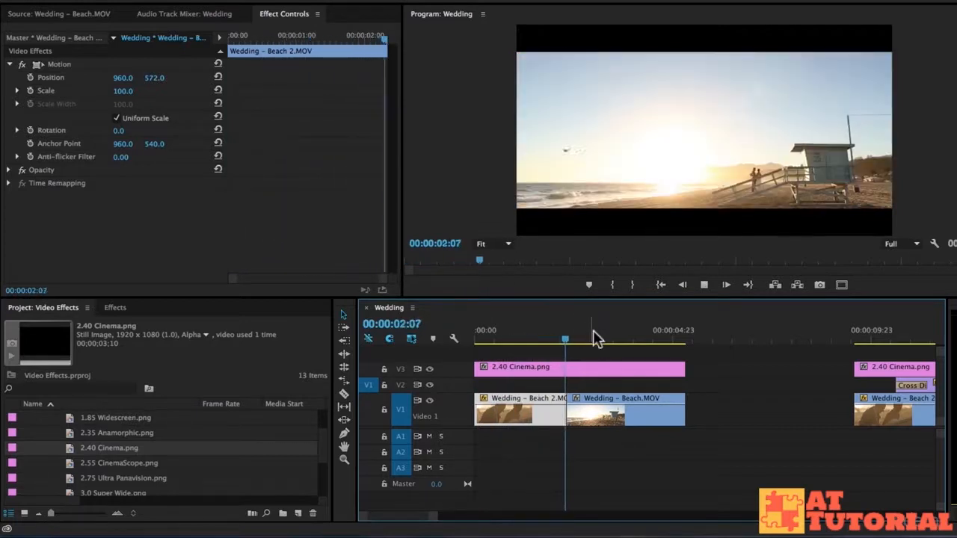
{"action": "key", "text": "space"}
- Shift the Wedding – Beach.MOV clip up inside the cinema bars by setting its vertical position to 499.0, and replay the sequence
{"action": "left_click", "coordinate": [647, 423]}
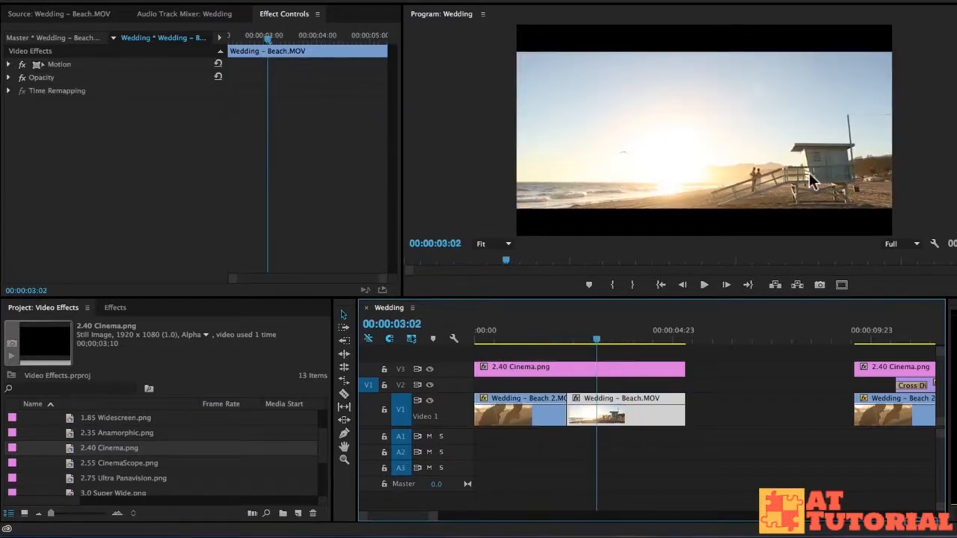
{"action": "left_click", "coordinate": [10, 64]}
{"action": "left_click_drag", "start_coordinate": [166, 85], "coordinate": [136, 85]}
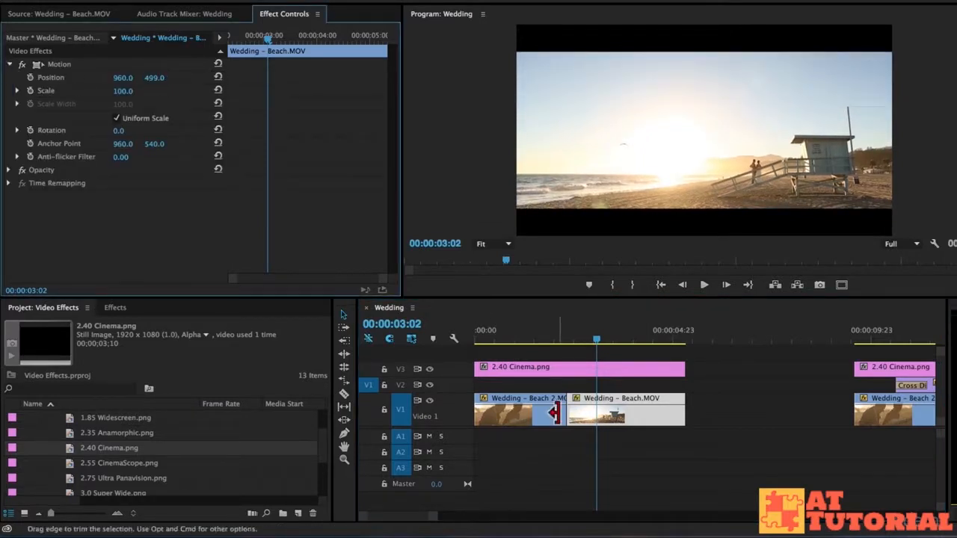
{"action": "left_click", "coordinate": [553, 326]}
{"action": "key", "text": "space"}
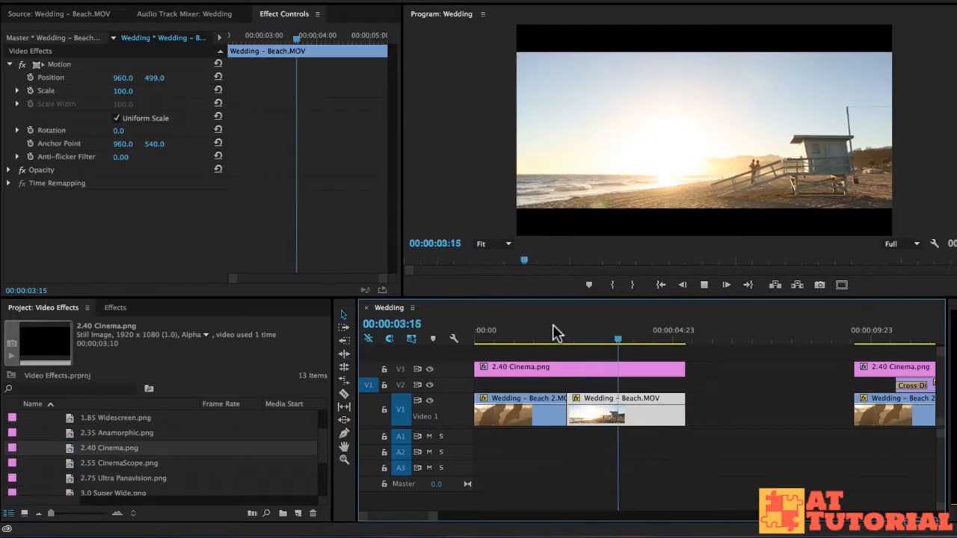
{"action": "key", "text": "space"}
{"action": "left_click_drag", "start_coordinate": [631, 329], "coordinate": [424, 331]}
{"action": "key", "text": "space"}
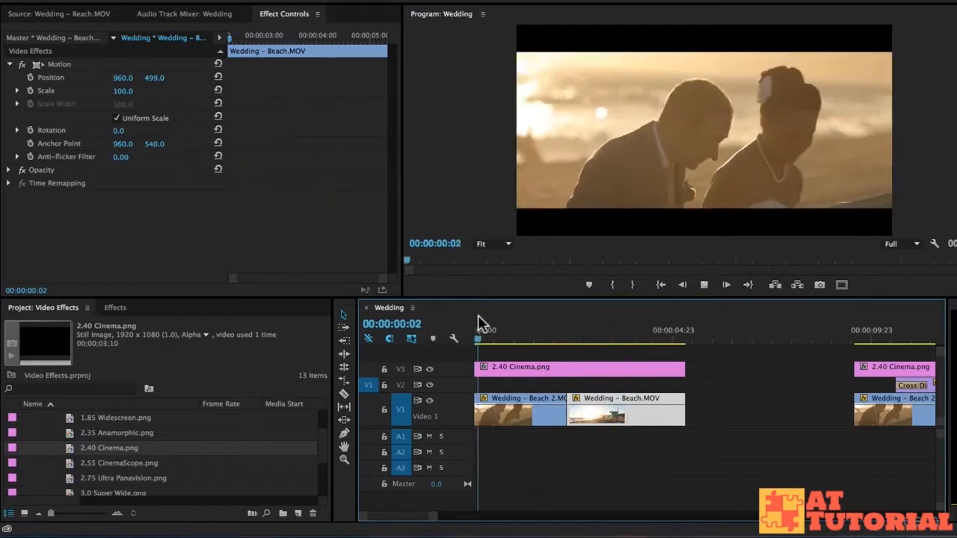
- Try a Cross Dissolve at the cut between the two beach clips, preview it, and undo it
{"action": "left_click", "coordinate": [562, 411]}
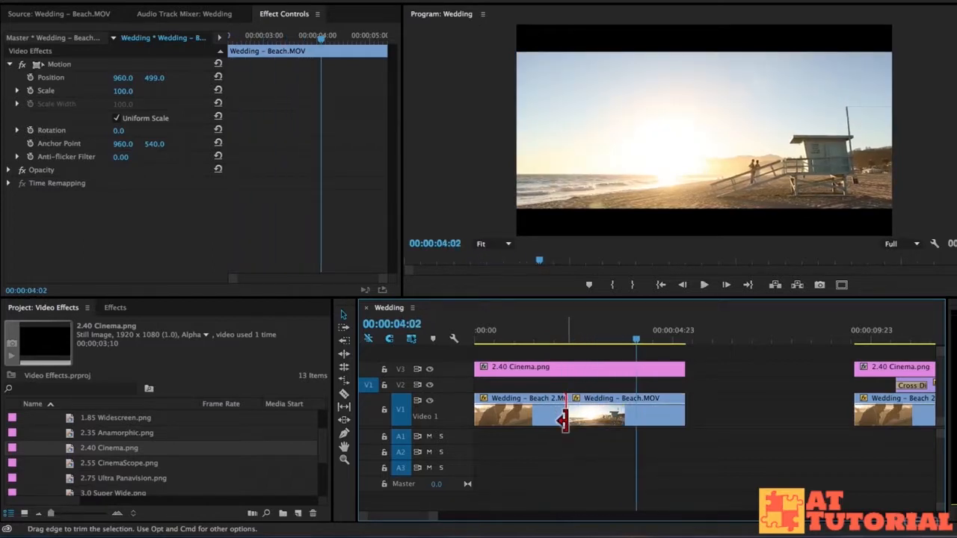
{"action": "key", "text": "super+d"}
{"action": "left_click", "coordinate": [547, 336]}
{"action": "key", "text": "space"}
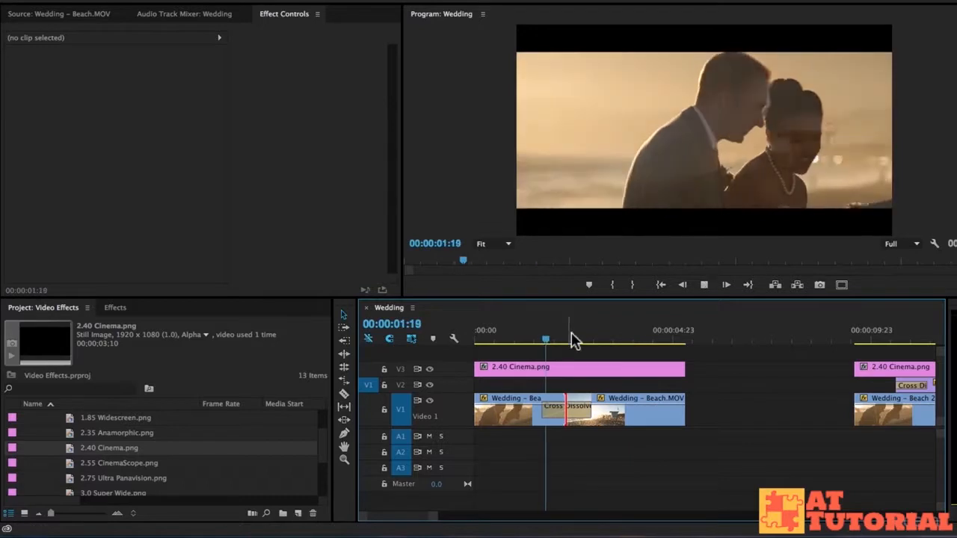
{"action": "key", "text": "space"}
{"action": "key", "text": "super+z"}
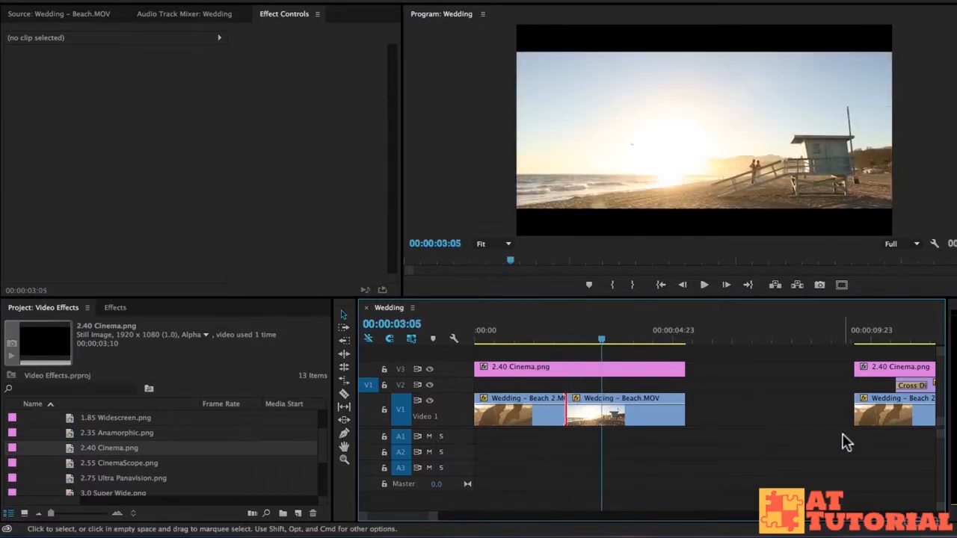
- Preview Film Burn.mp4 from the Overlays bin and place it on V2 at the sequence start, between the cinema overlay and the beach clips
{"action": "scroll", "coordinate": [75, 463], "scroll_direction": "up", "scroll_amount": 2}
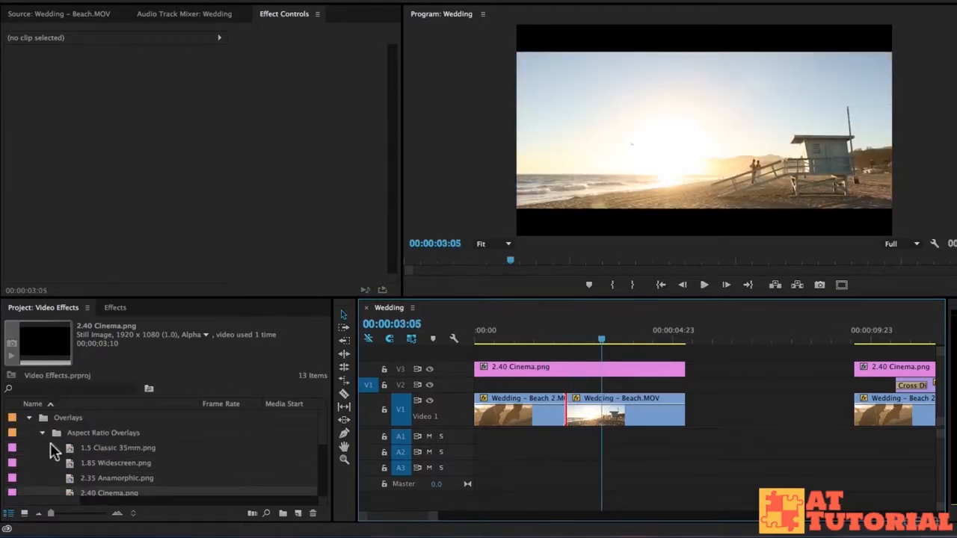
{"action": "left_click", "coordinate": [42, 433]}
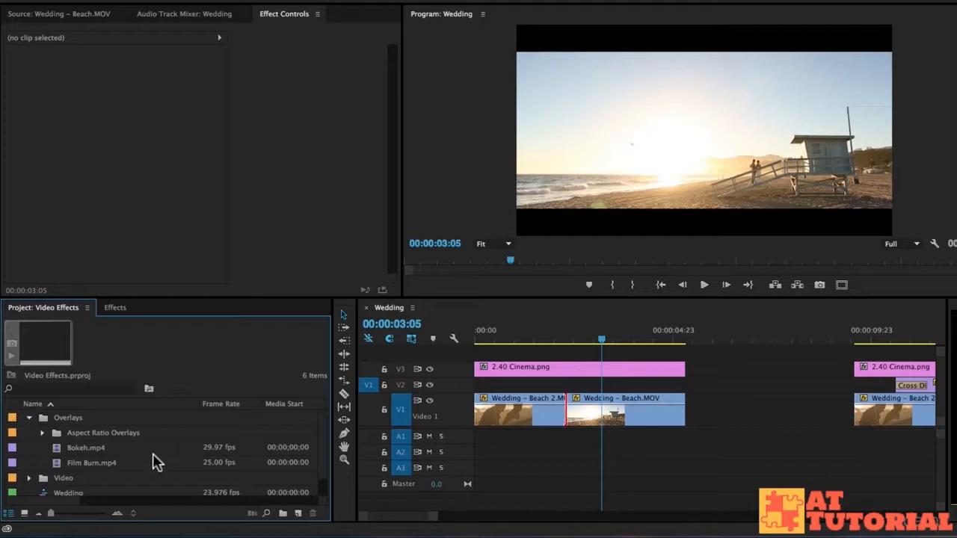
{"action": "double_click", "coordinate": [54, 462]}
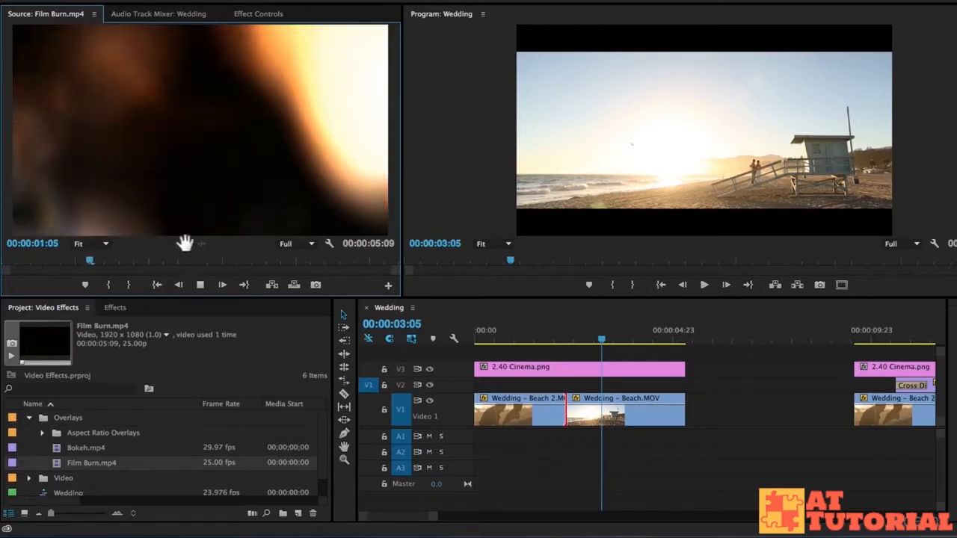
{"action": "mouse_move", "coordinate": [184, 244]}
{"action": "left_mouse_down"}
{"action": "mouse_move", "coordinate": [483, 397]}
{"action": "mouse_move", "coordinate": [482, 387]}
{"action": "left_mouse_up"}
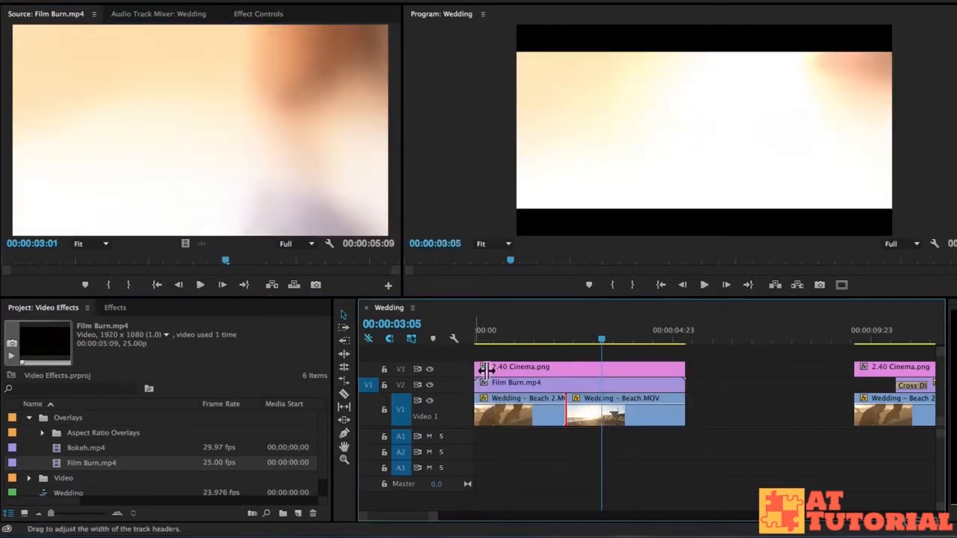
{"action": "left_click", "coordinate": [490, 333]}
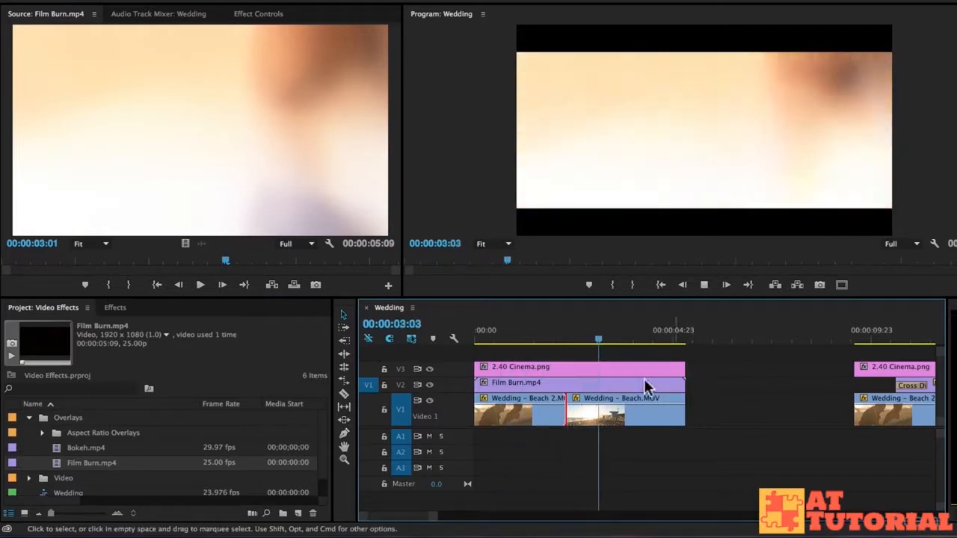
{"action": "left_click", "coordinate": [545, 334]}
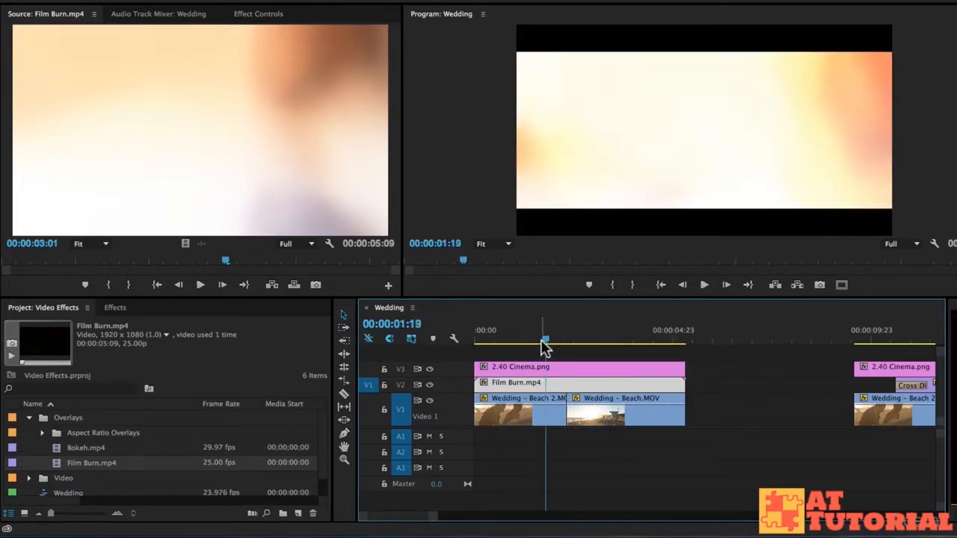
- Set the blend mode of the Film Burn.mp4 clip to Screen and review how it mixes with the footage
{"action": "left_click_drag", "start_coordinate": [545, 340], "coordinate": [505, 340]}
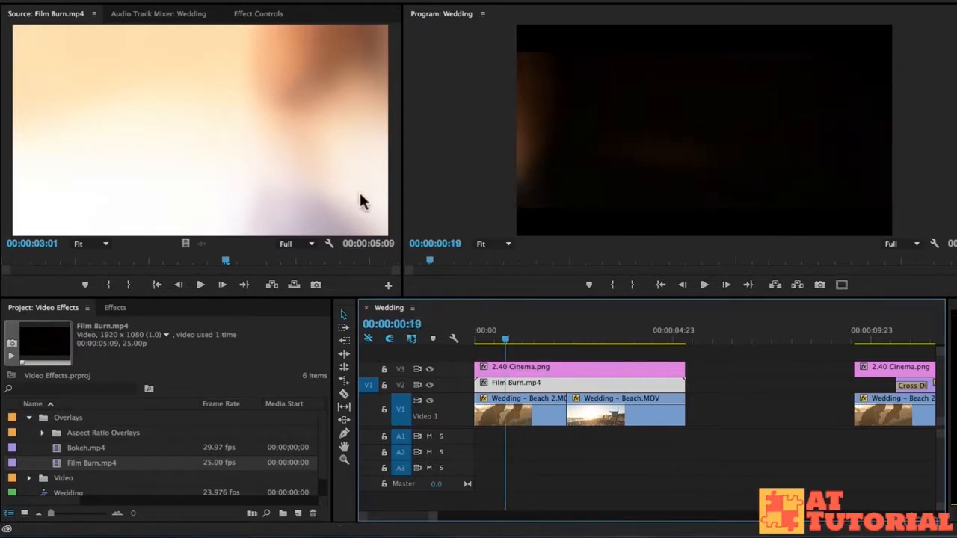
{"action": "left_click", "coordinate": [260, 13]}
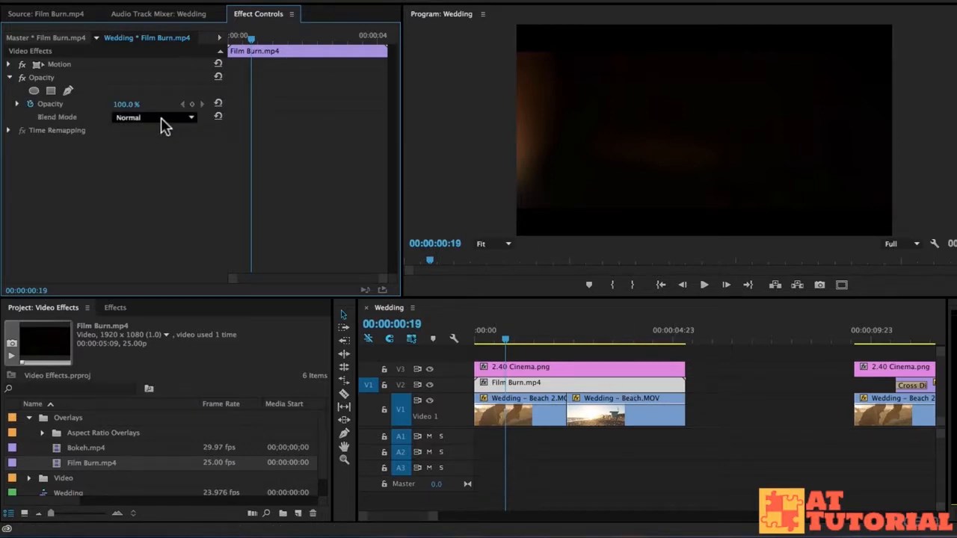
{"action": "left_click", "coordinate": [138, 118]}
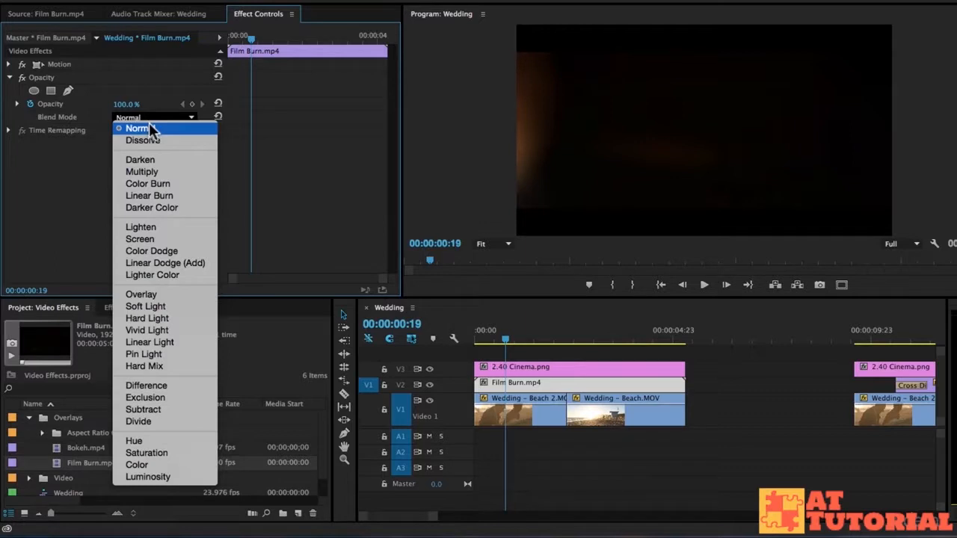
{"action": "left_click", "coordinate": [134, 236]}
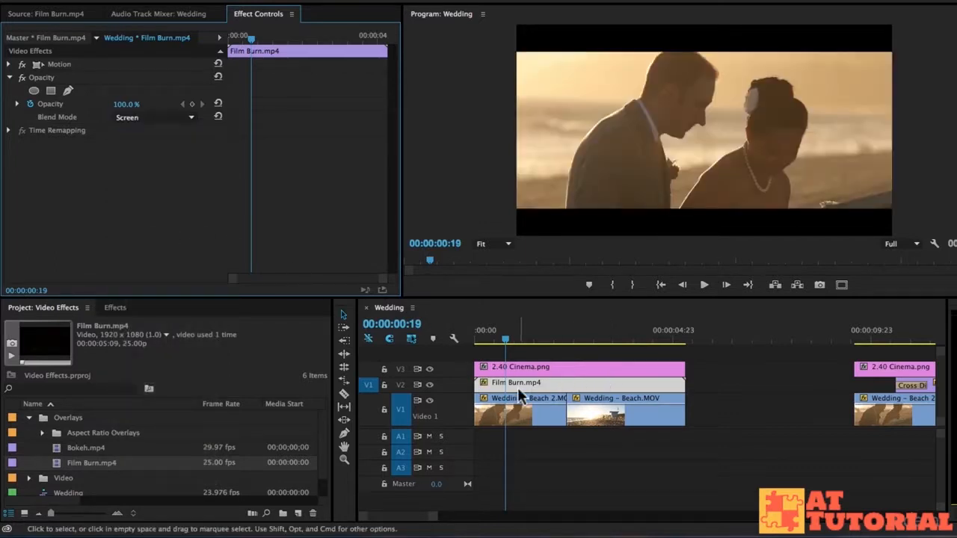
{"action": "mouse_move", "coordinate": [507, 346]}
{"action": "left_mouse_down"}
{"action": "mouse_move", "coordinate": [452, 314]}
{"action": "mouse_move", "coordinate": [498, 341]}
{"action": "mouse_move", "coordinate": [552, 346]}
{"action": "mouse_move", "coordinate": [485, 340]}
{"action": "mouse_move", "coordinate": [518, 339]}
{"action": "left_mouse_up"}
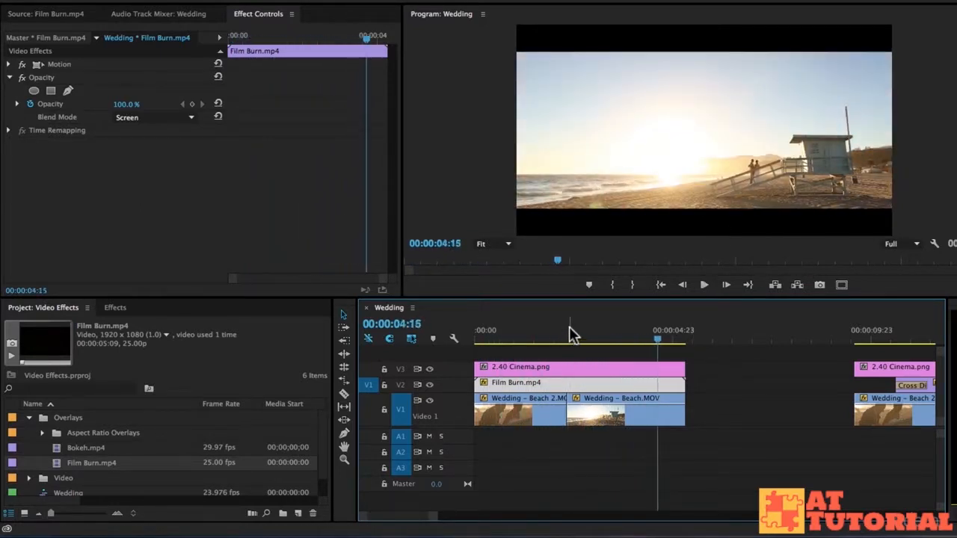
- Shift Film Burn.mp4 later on V2 so its full white flash covers the cut between the beach clips, and replay the transition
{"action": "left_click_drag", "start_coordinate": [569, 326], "coordinate": [563, 347]}
{"action": "key", "text": "equal"}
{"action": "key", "text": "equal"}
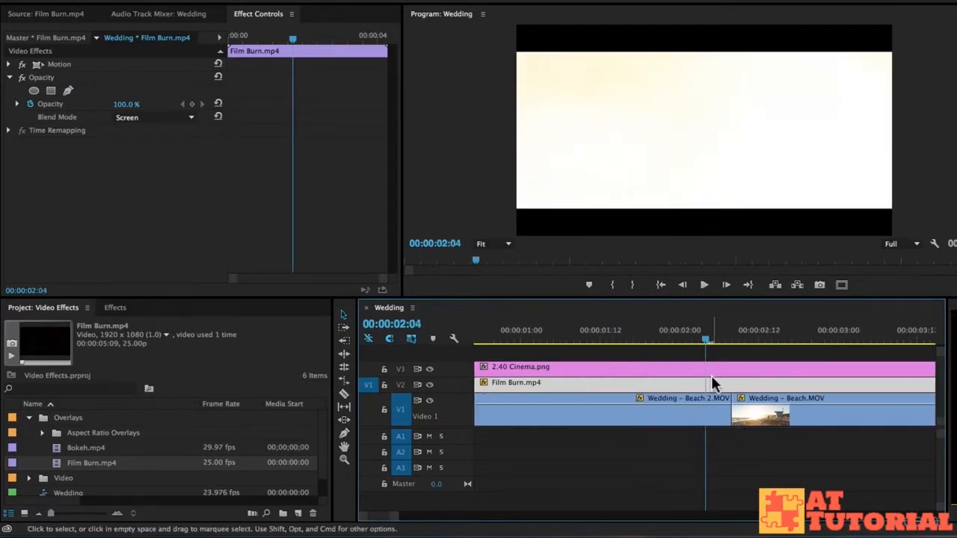
{"action": "left_click_drag", "start_coordinate": [710, 345], "coordinate": [740, 346]}
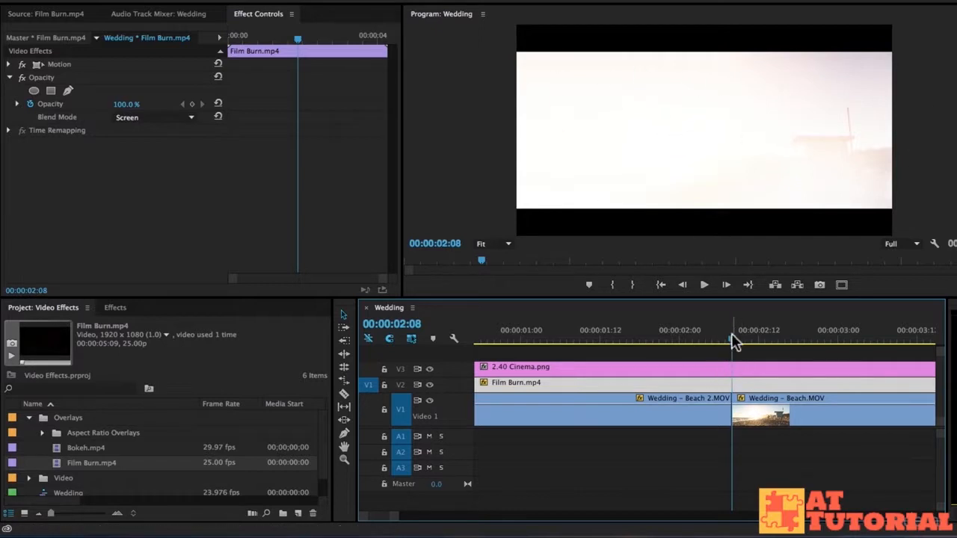
{"action": "mouse_move", "coordinate": [733, 341]}
{"action": "left_mouse_down"}
{"action": "mouse_move", "coordinate": [597, 341]}
{"action": "mouse_move", "coordinate": [732, 341]}
{"action": "left_mouse_up"}
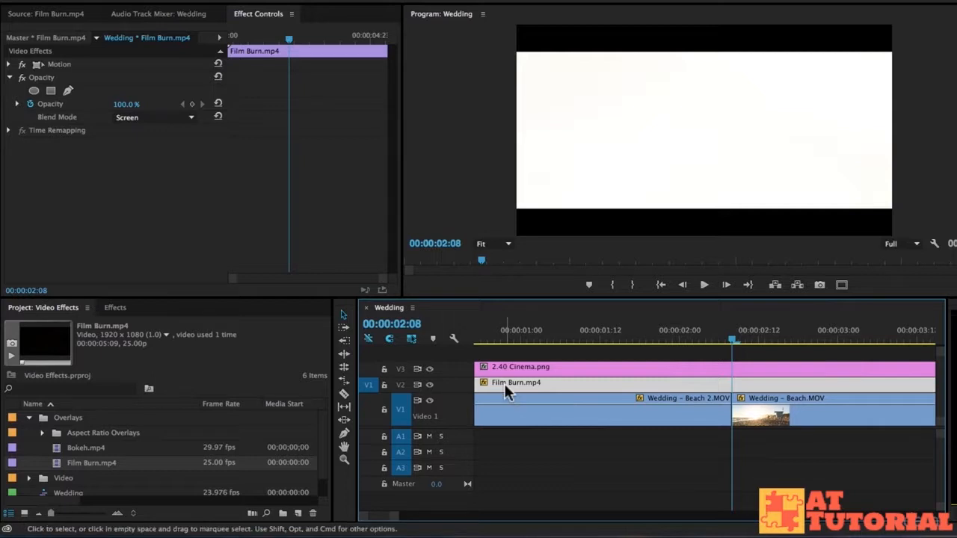
{"action": "left_click", "coordinate": [727, 340]}
{"action": "left_click_drag", "start_coordinate": [727, 338], "coordinate": [813, 351]}
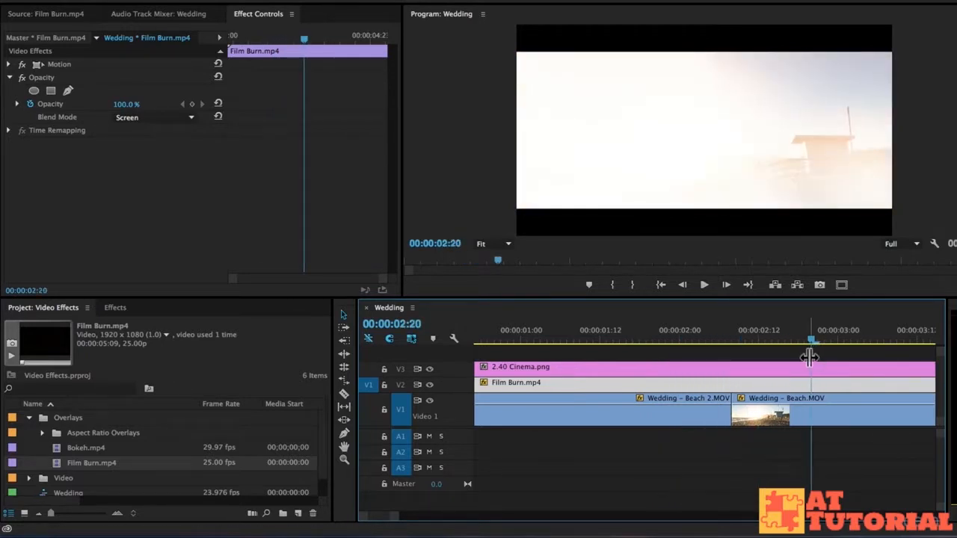
{"action": "key", "text": "minus"}
{"action": "key", "text": "minus"}
{"action": "left_click_drag", "start_coordinate": [557, 341], "coordinate": [509, 343]}
{"action": "key", "text": "space"}
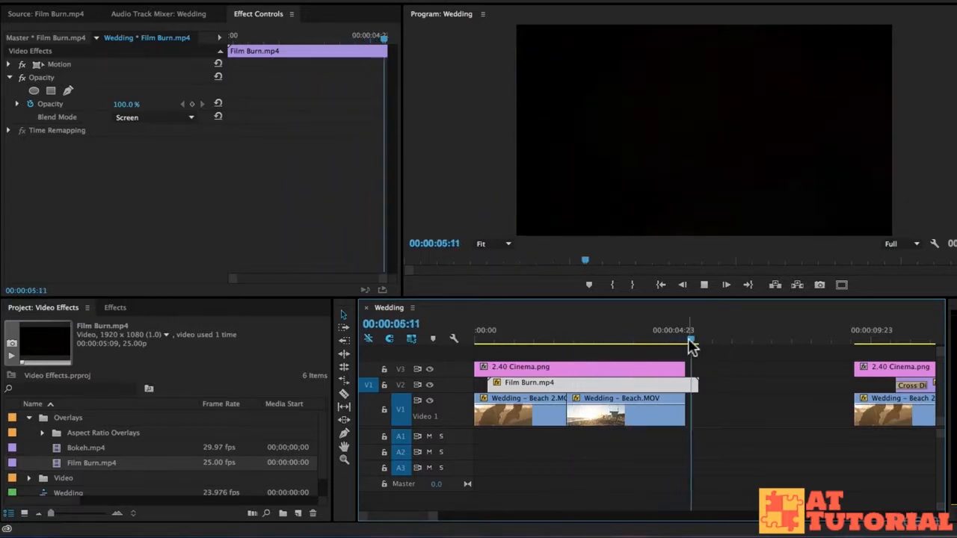
- Trim Film Burn.mp4 to end shortly after the cut, with an 18-frame opening and an 8-frame closing Cross Dissolve
{"action": "left_click_drag", "start_coordinate": [566, 342], "coordinate": [603, 343]}
{"action": "left_click_drag", "start_coordinate": [697, 385], "coordinate": [587, 384]}
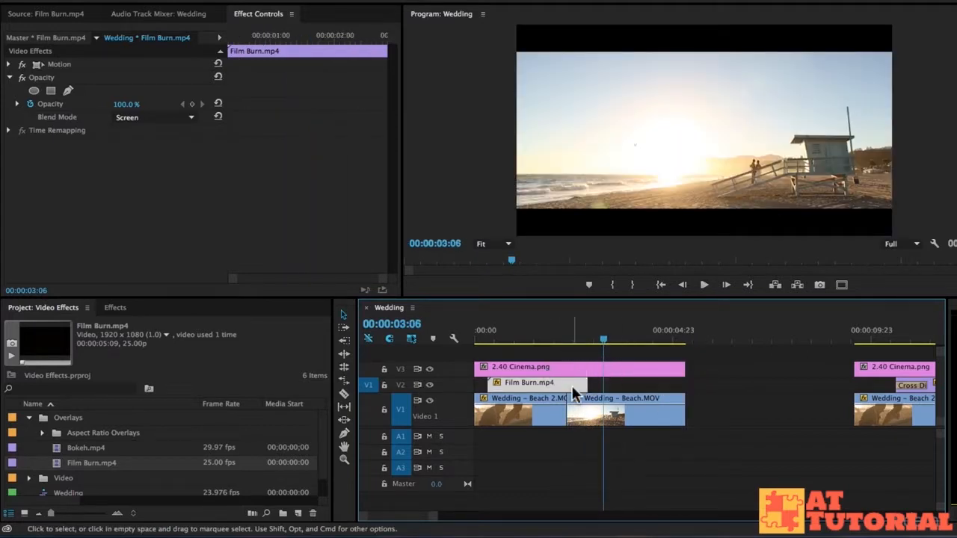
{"action": "key", "text": "shift+d"}
{"action": "mouse_move", "coordinate": [548, 385]}
{"action": "left_mouse_down"}
{"action": "mouse_move", "coordinate": [580, 384]}
{"action": "mouse_move", "coordinate": [487, 385]}
{"action": "left_mouse_up"}
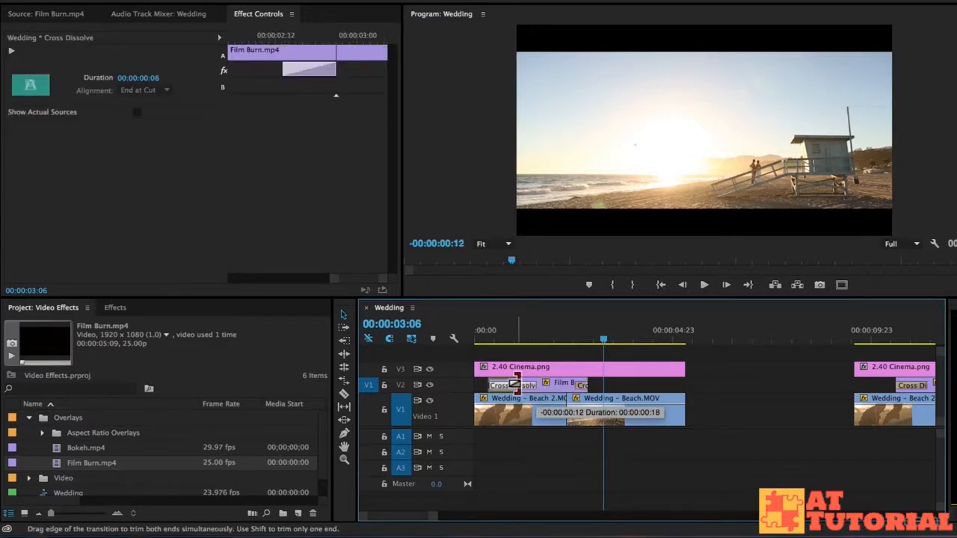
- Play the film burn transition from the beginning and return to the start of the sequence
{"action": "key", "text": "Home"}
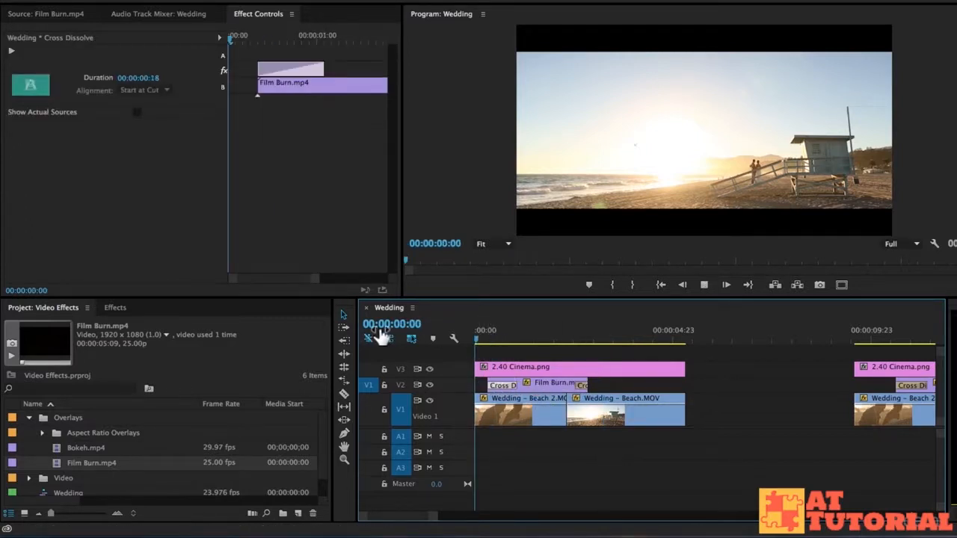
{"action": "key", "text": "space"}
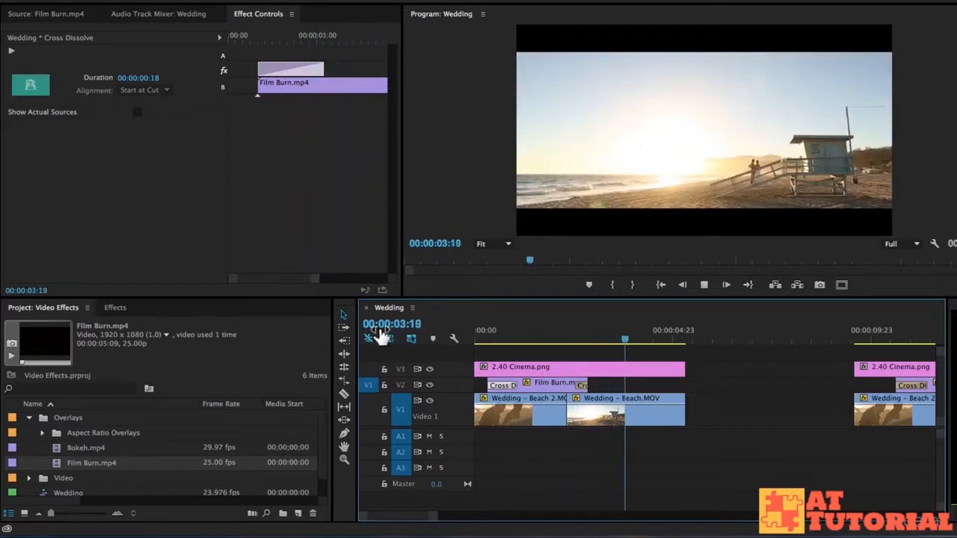
{"action": "left_click", "coordinate": [518, 338]}
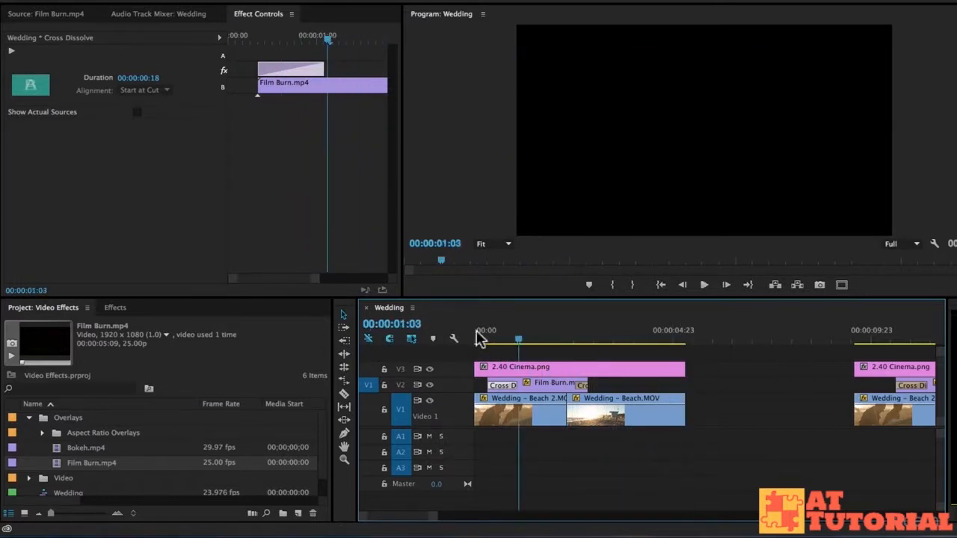
{"action": "left_click", "coordinate": [476, 335]}
- Mark a 00;00;05;12 range from the middle of Bokeh.mp4 and place it on V2 directly after Film Burn.mp4
{"action": "double_click", "coordinate": [78, 448]}
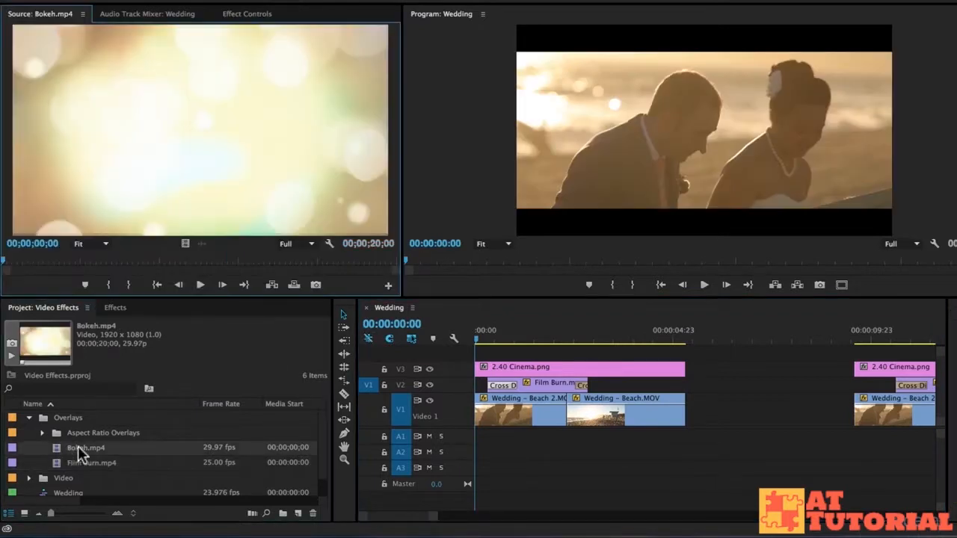
{"action": "left_click_drag", "start_coordinate": [109, 262], "coordinate": [251, 261]}
{"action": "key", "text": "i"}
{"action": "key", "text": "o"}
{"action": "left_click_drag", "start_coordinate": [342, 278], "coordinate": [598, 387]}
{"action": "left_click", "coordinate": [617, 338]}
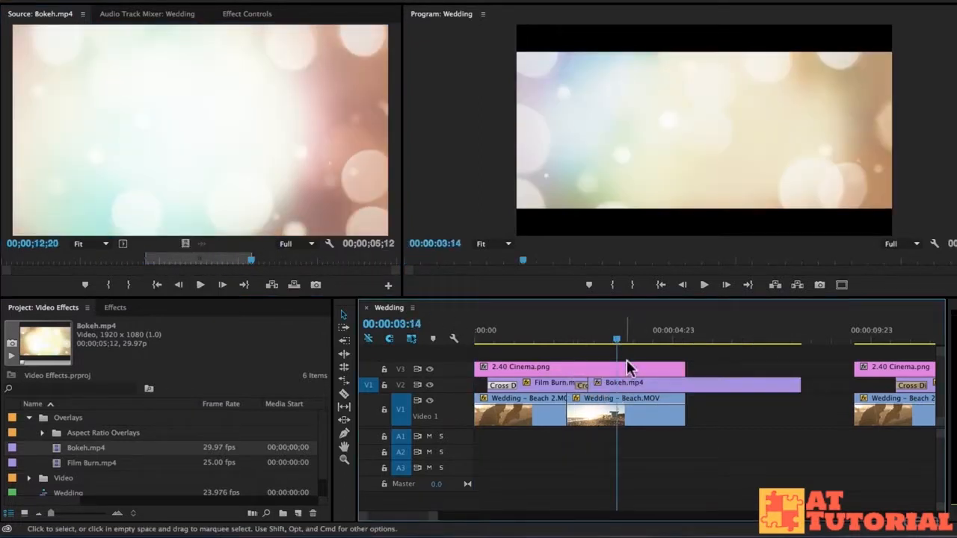
- Try the Screen blend mode on the Bokeh.mp4 clip on V2 and play it over the beach shot
{"action": "left_click", "coordinate": [621, 382]}
{"action": "left_click", "coordinate": [236, 16]}
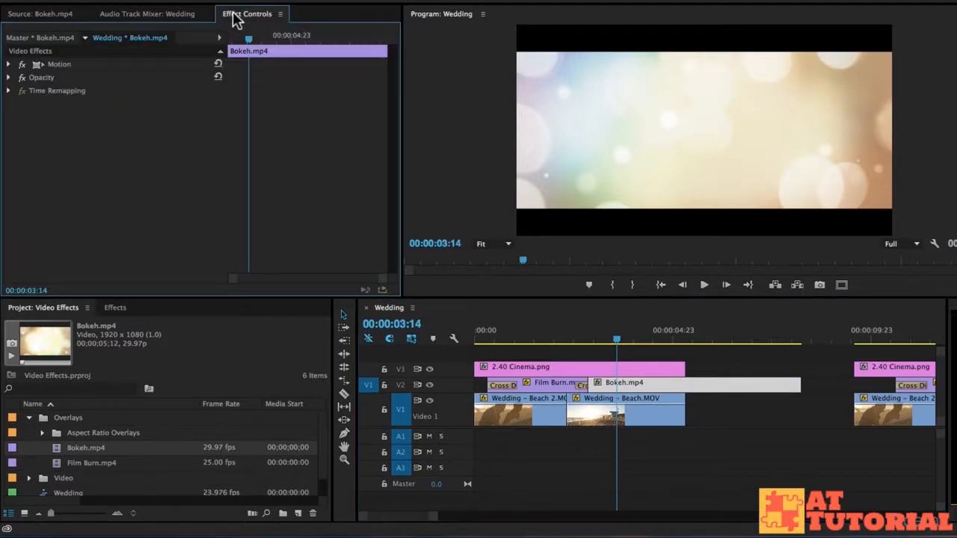
{"action": "left_click", "coordinate": [9, 78]}
{"action": "left_click", "coordinate": [156, 127]}
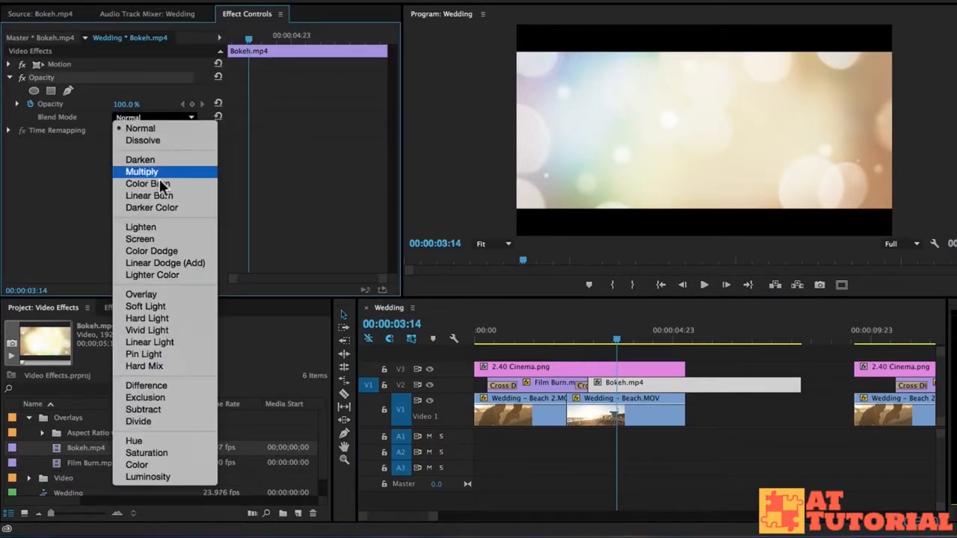
{"action": "left_click", "coordinate": [150, 238]}
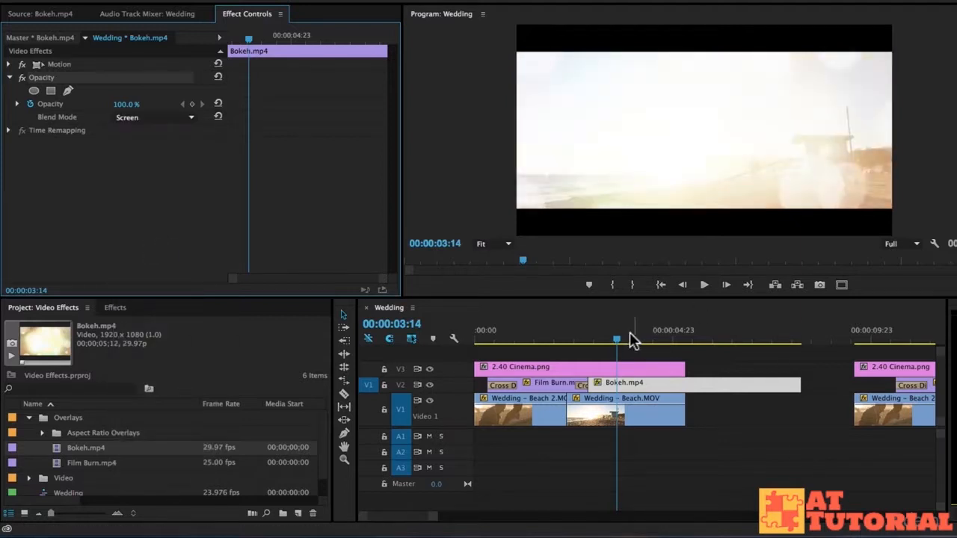
{"action": "mouse_move", "coordinate": [617, 340]}
{"action": "left_mouse_down"}
{"action": "mouse_move", "coordinate": [640, 342]}
{"action": "mouse_move", "coordinate": [613, 343]}
{"action": "left_mouse_up"}
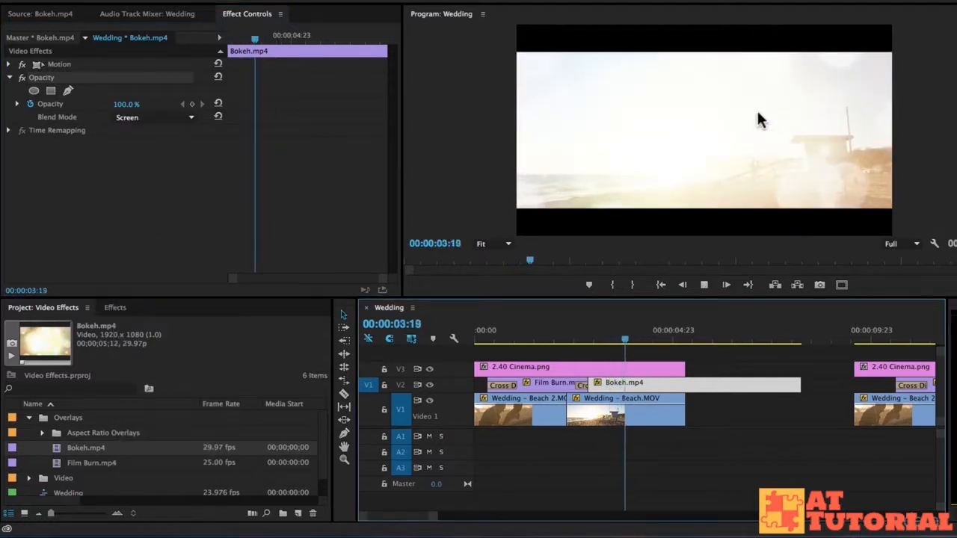
{"action": "key", "text": "space"}
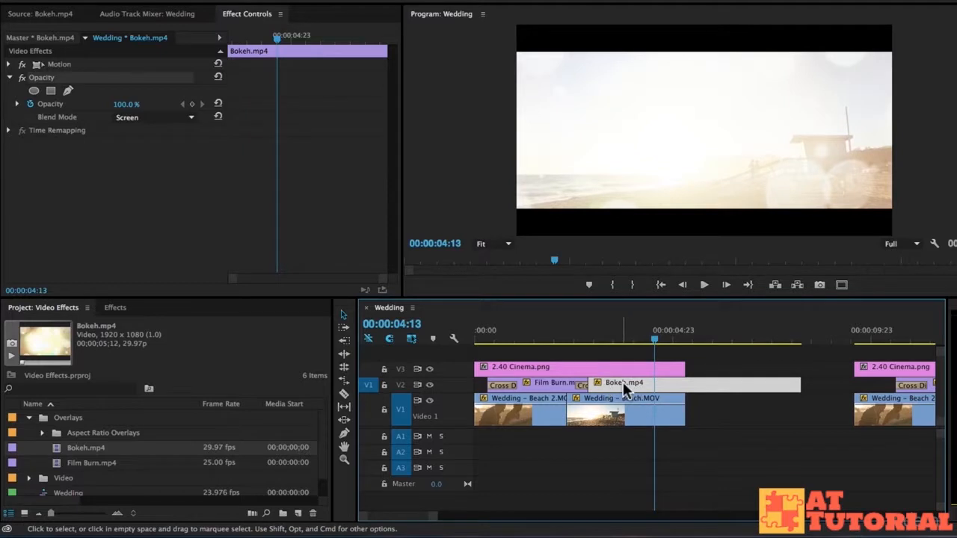
- Switch the Bokeh.mp4 clip's blend mode to Multiply and preview it over the second beach clip
{"action": "left_click", "coordinate": [157, 117]}
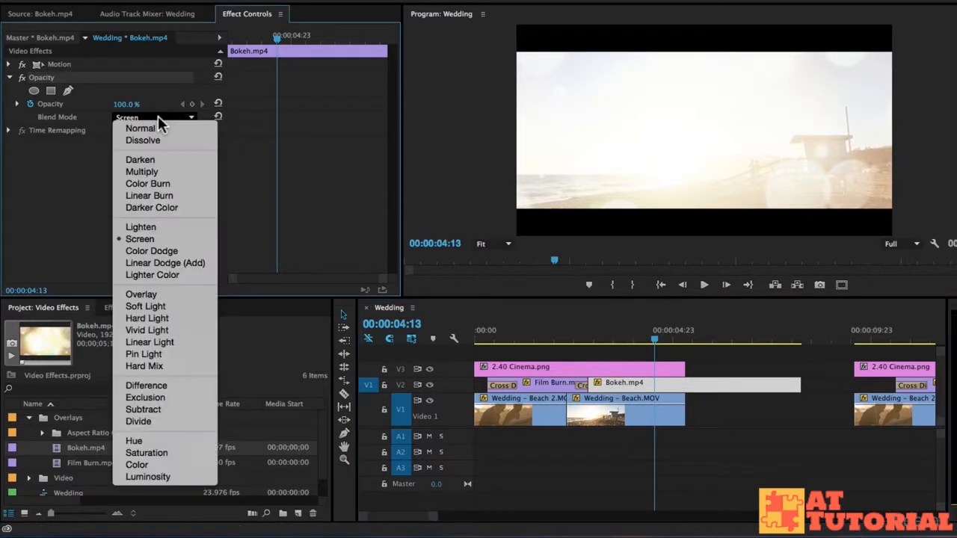
{"action": "left_click", "coordinate": [175, 170]}
{"action": "left_click", "coordinate": [607, 336]}
{"action": "key", "text": "space"}
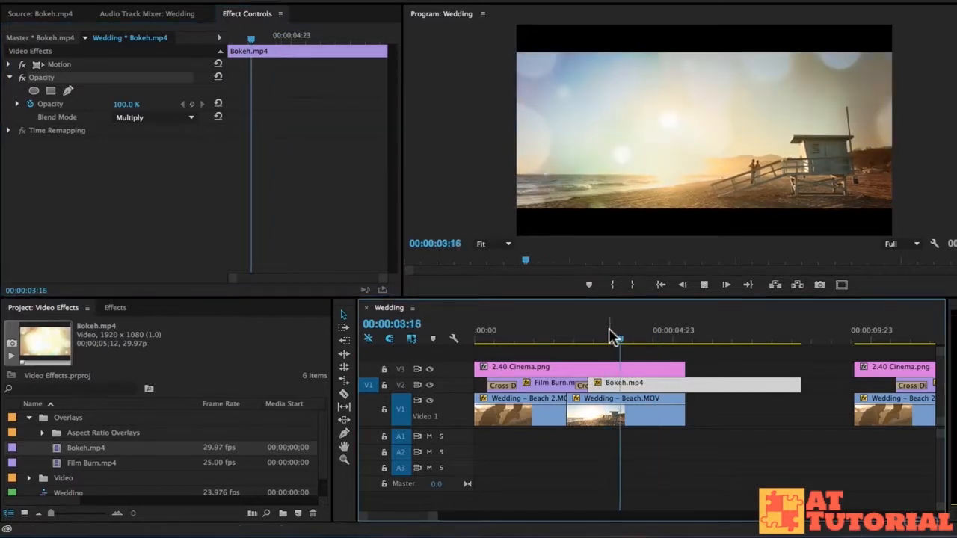
{"action": "key", "text": "space"}
- Try the Overlay blend mode on the Bokeh.mp4 clip and preview the look
{"action": "left_click", "coordinate": [121, 117]}
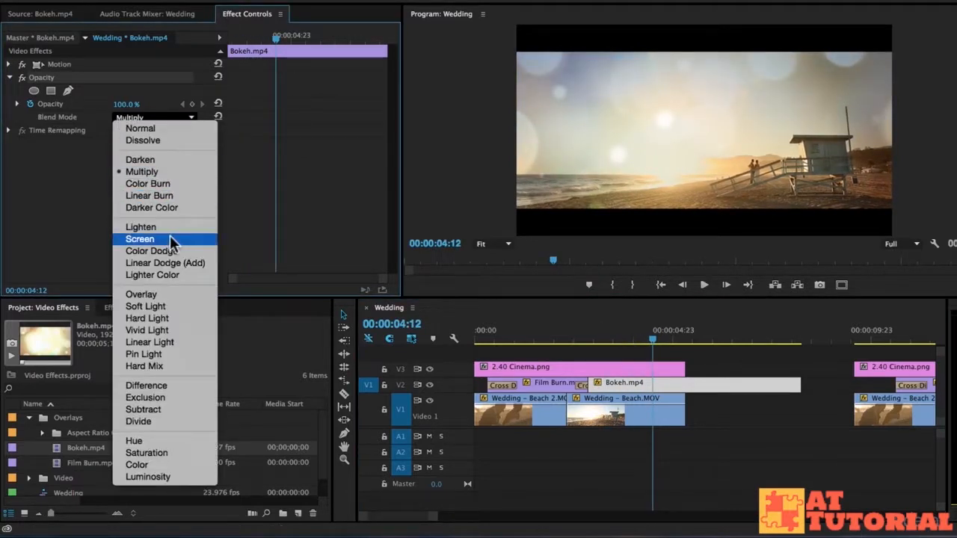
{"action": "left_click", "coordinate": [153, 294]}
{"action": "key", "text": "space"}
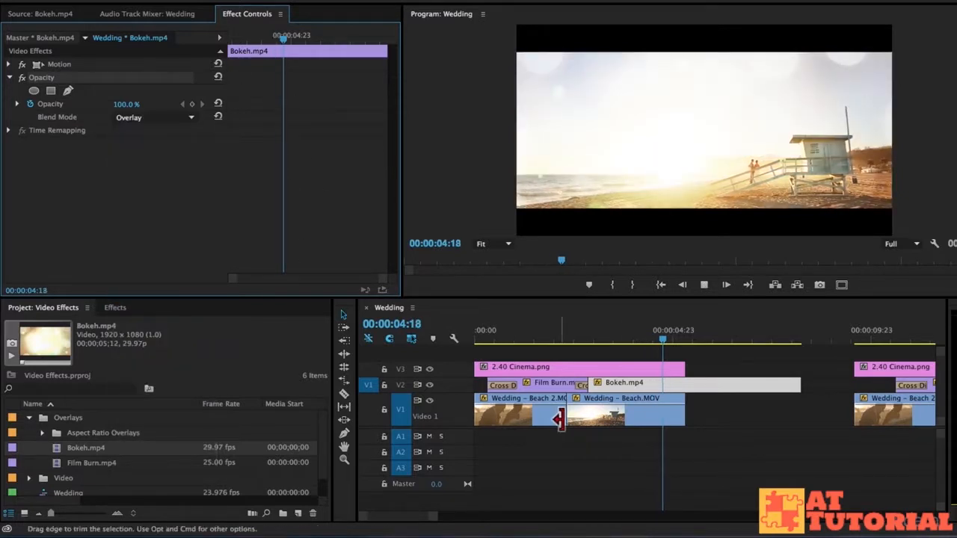
{"action": "left_click", "coordinate": [610, 335]}
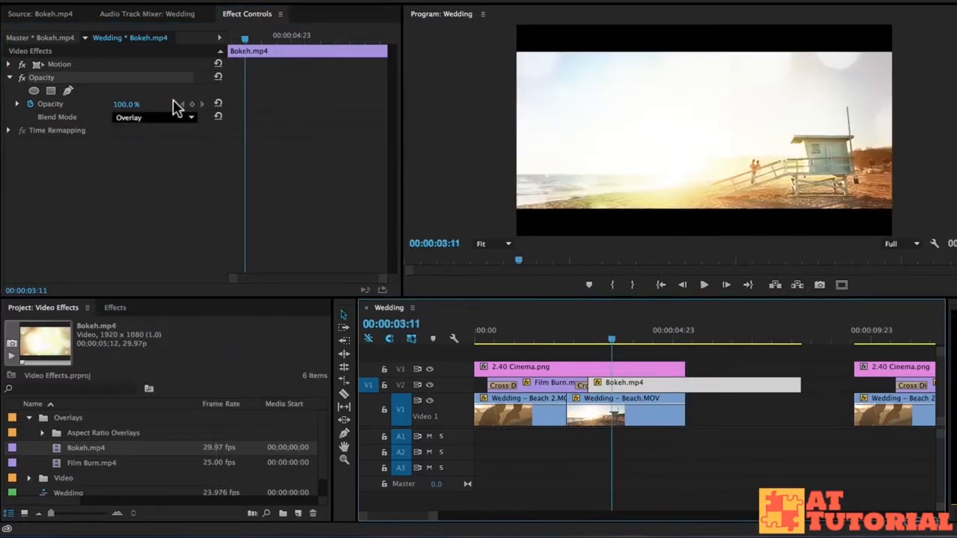
- Try the Soft Light blend mode on the Bokeh.mp4 clip and replay the beach shot
{"action": "left_click", "coordinate": [129, 120]}
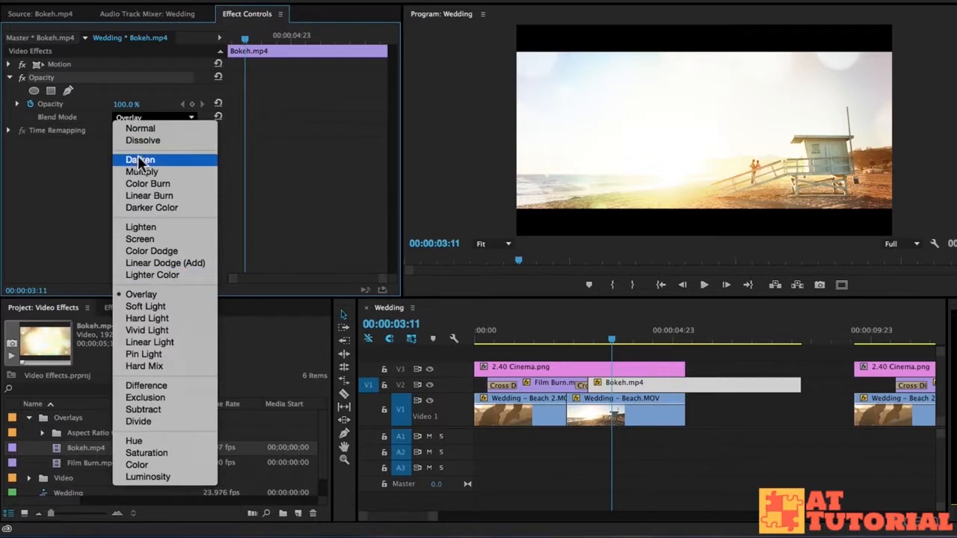
{"action": "left_click", "coordinate": [144, 304]}
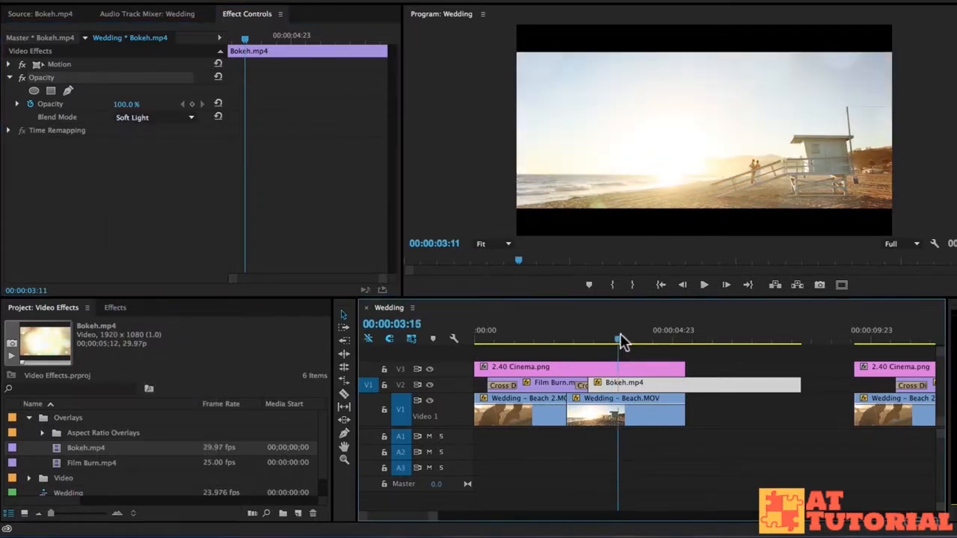
{"action": "left_click_drag", "start_coordinate": [621, 337], "coordinate": [604, 337]}
{"action": "key", "text": "space"}
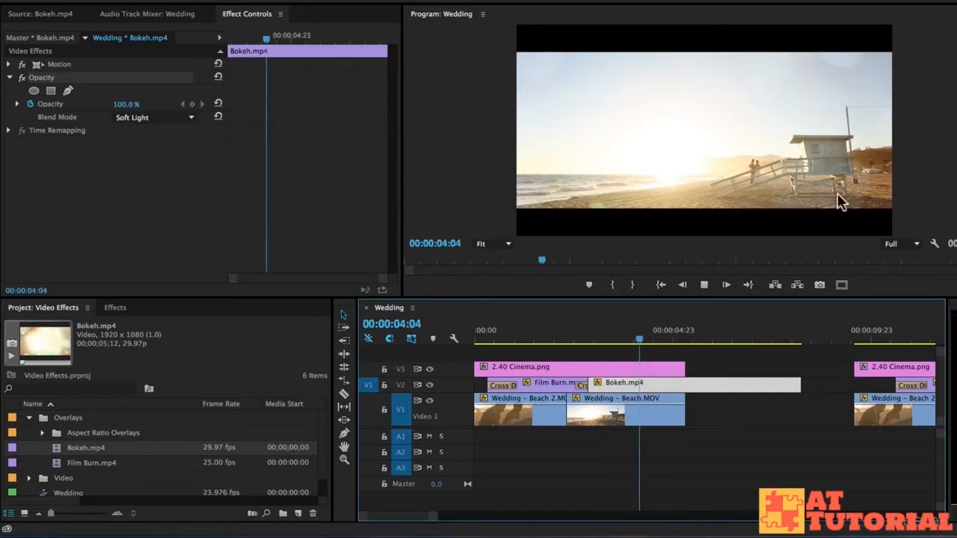
{"action": "key", "text": "space"}
- Set the Bokeh.mp4 clip's blend mode back to Multiply and replay from just before the clip
{"action": "left_click", "coordinate": [128, 120]}
{"action": "left_click", "coordinate": [145, 168]}
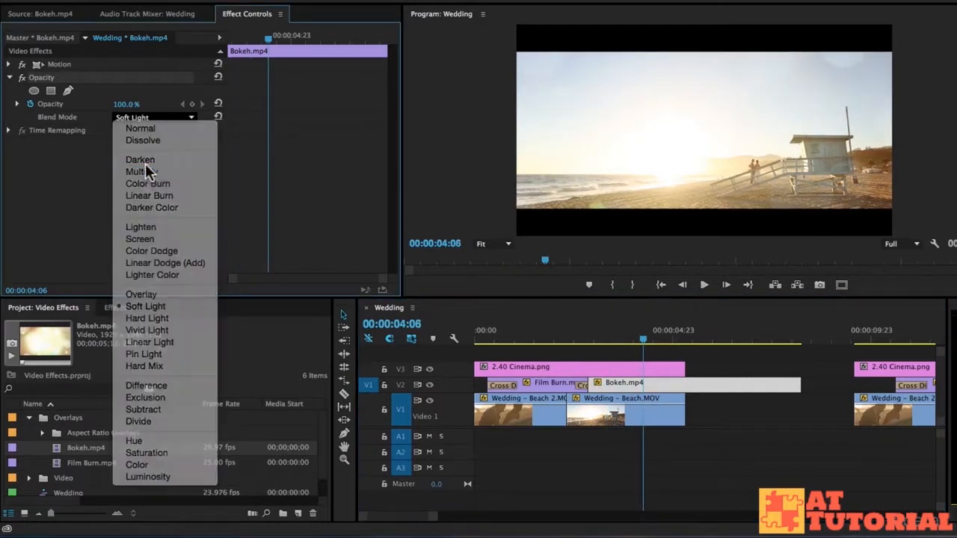
{"action": "left_click", "coordinate": [580, 332]}
{"action": "key", "text": "space"}
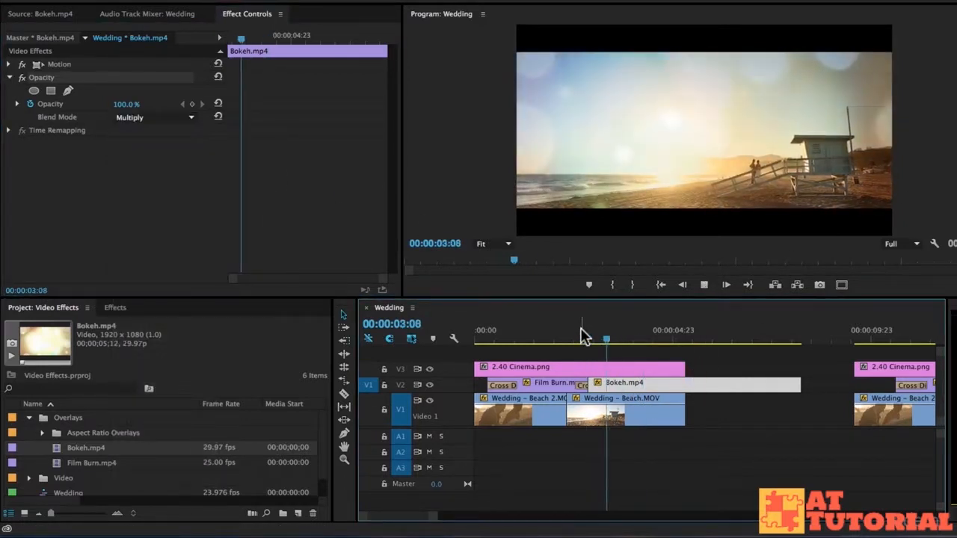
{"action": "key", "text": "space"}
- Move the first 2.40 Cinema.png clip up to V4 and bring the playhead back near the sequence start
{"action": "left_click", "coordinate": [613, 365]}
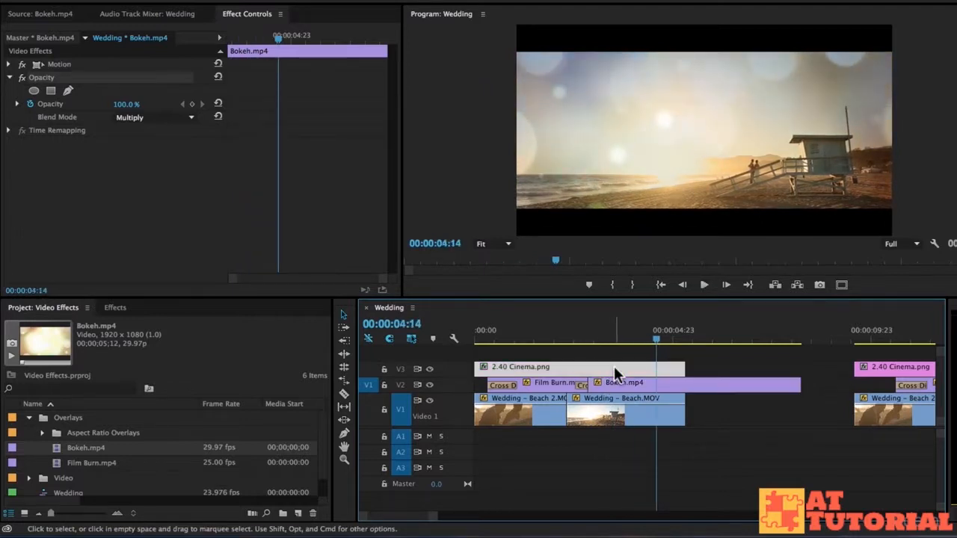
{"action": "left_click_drag", "start_coordinate": [554, 362], "coordinate": [554, 351]}
{"action": "left_click", "coordinate": [486, 329]}
{"action": "left_click_drag", "start_coordinate": [485, 330], "coordinate": [479, 329]}
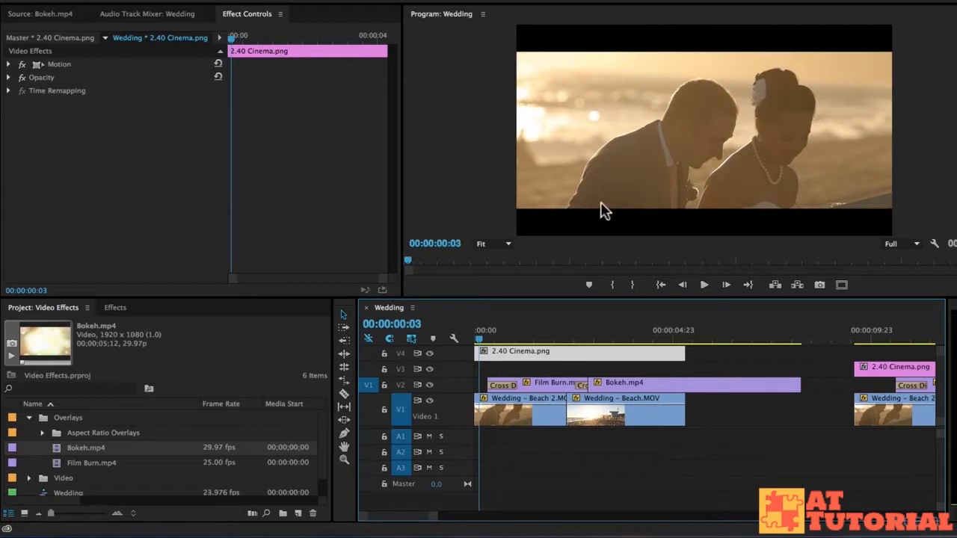
- Place Bokeh.mp4 on V3 from the sequence start, above Film Burn.mp4, and play through both beach clips
{"action": "left_click_drag", "start_coordinate": [636, 389], "coordinate": [509, 366]}
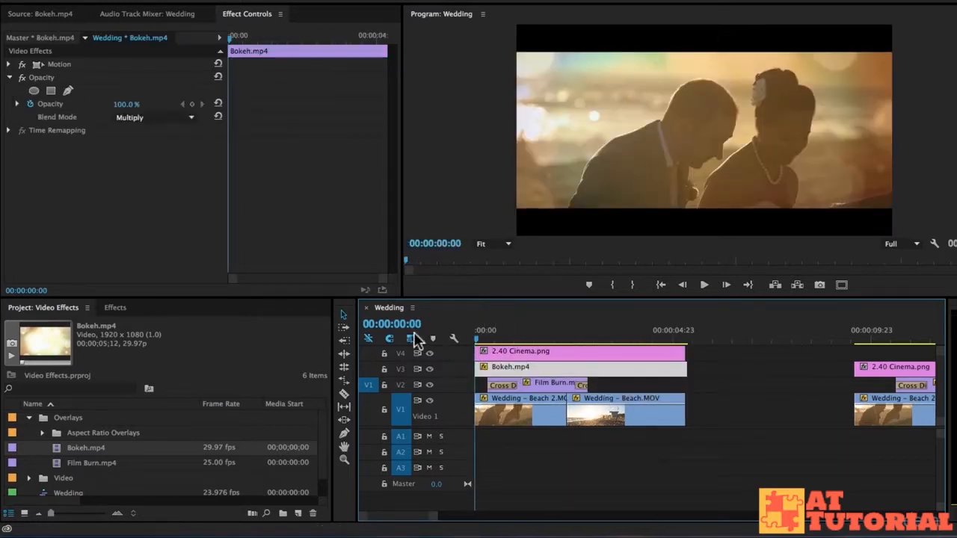
{"action": "key", "text": "space"}
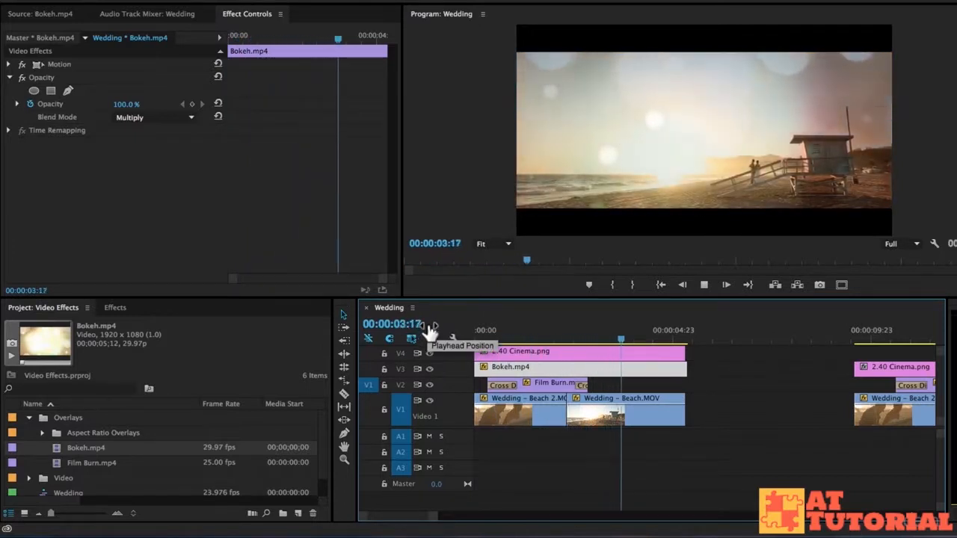
{"action": "key", "text": "space"}
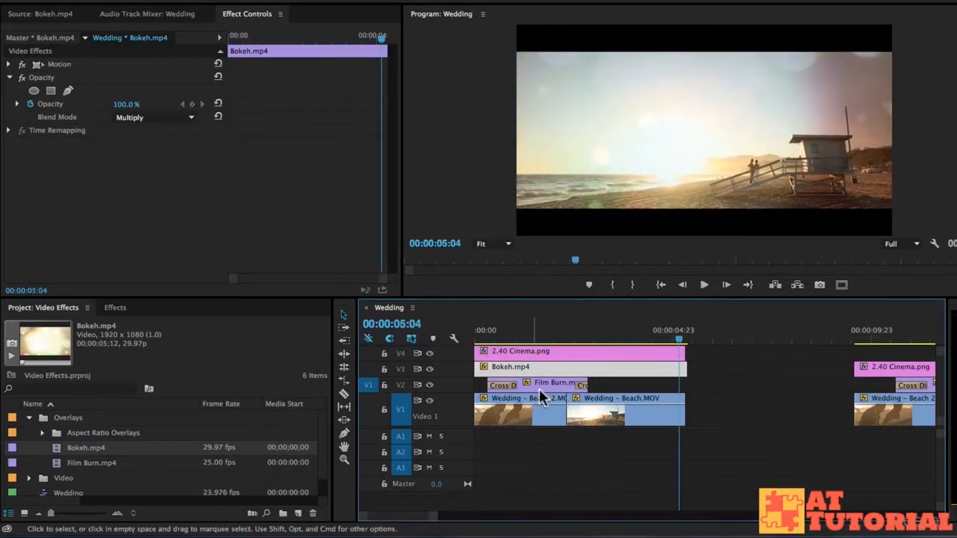
- Reorder the overlays so Film Burn.mp4 sits on V3 and Bokeh.mp4 on V2 from the sequence start
{"action": "left_click_drag", "start_coordinate": [604, 375], "coordinate": [728, 382]}
{"action": "left_click_drag", "start_coordinate": [553, 382], "coordinate": [553, 367]}
{"action": "left_click_drag", "start_coordinate": [630, 382], "coordinate": [506, 382]}
- Play the fully layered sequence from the beginning, return to the start and replay it
{"action": "key", "text": "Home"}
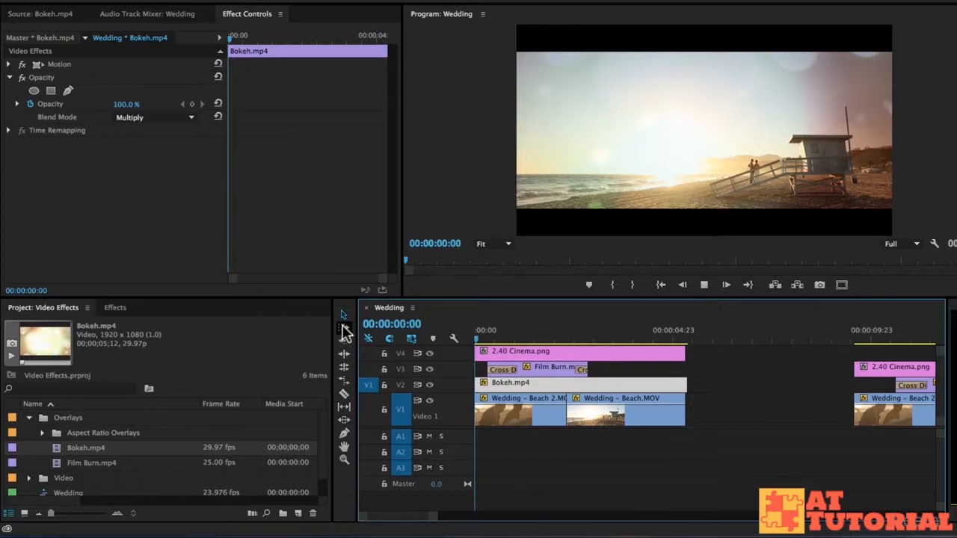
{"action": "key", "text": "space"}
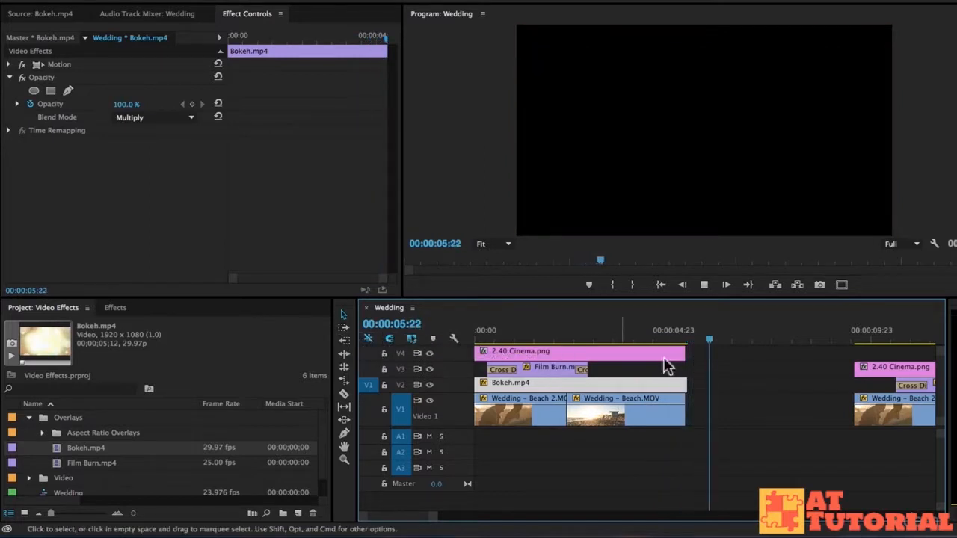
{"action": "key", "text": "space"}
{"action": "key", "text": "Home"}
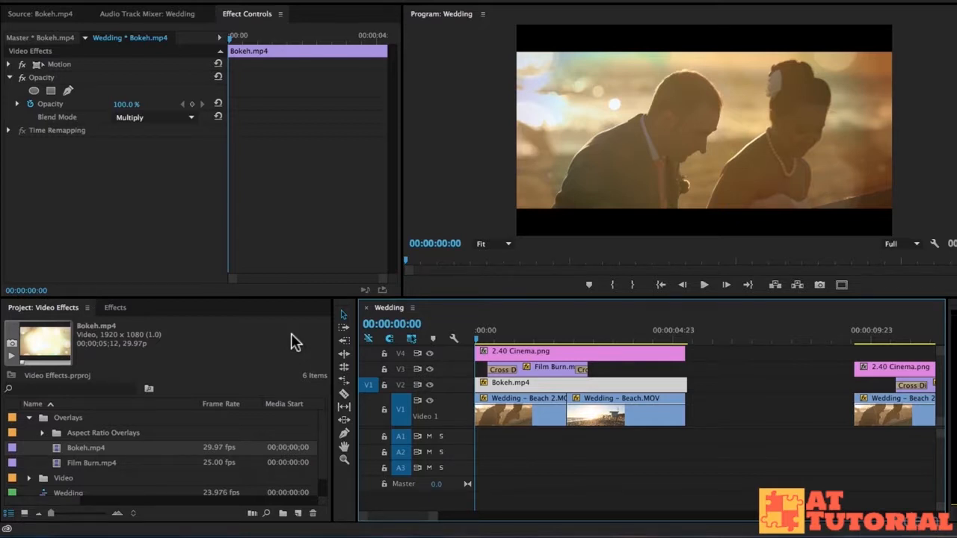
{"action": "key", "text": "space"}
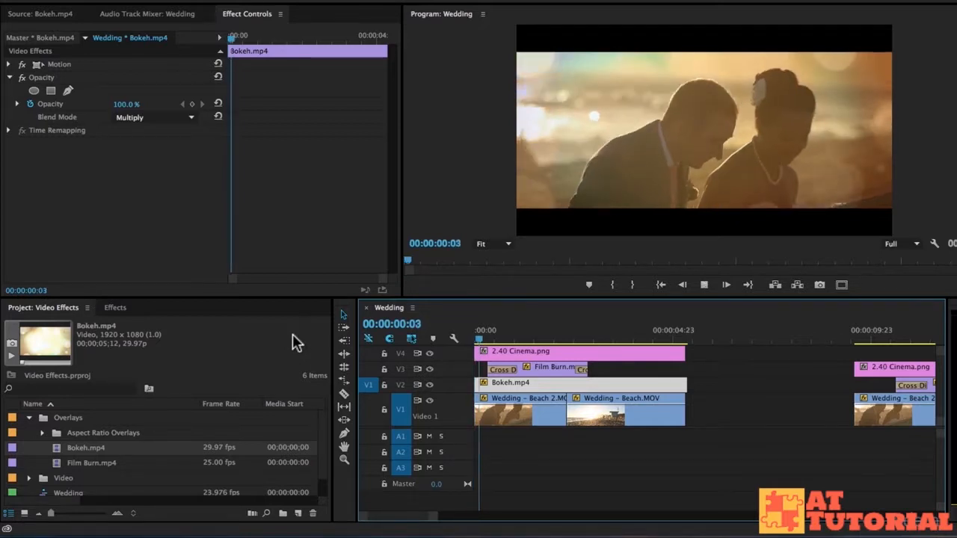